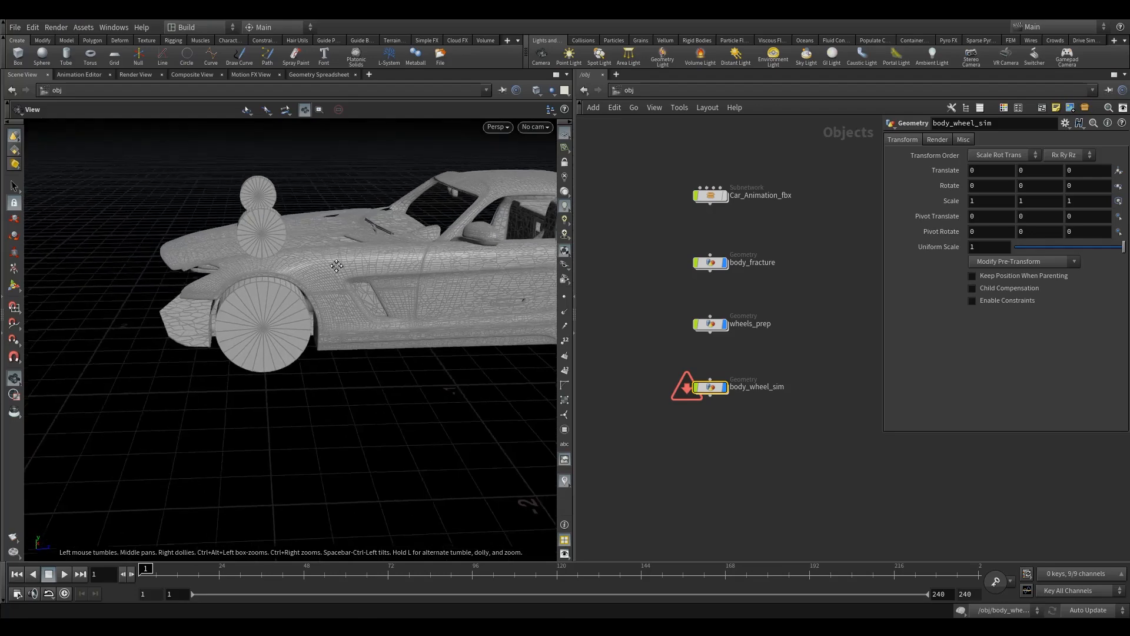
- Change the Missing Frame option of the rbdio1 node inside body_wheel_sim to something other than Report Error, and return to the object level
double_click(720, 389)
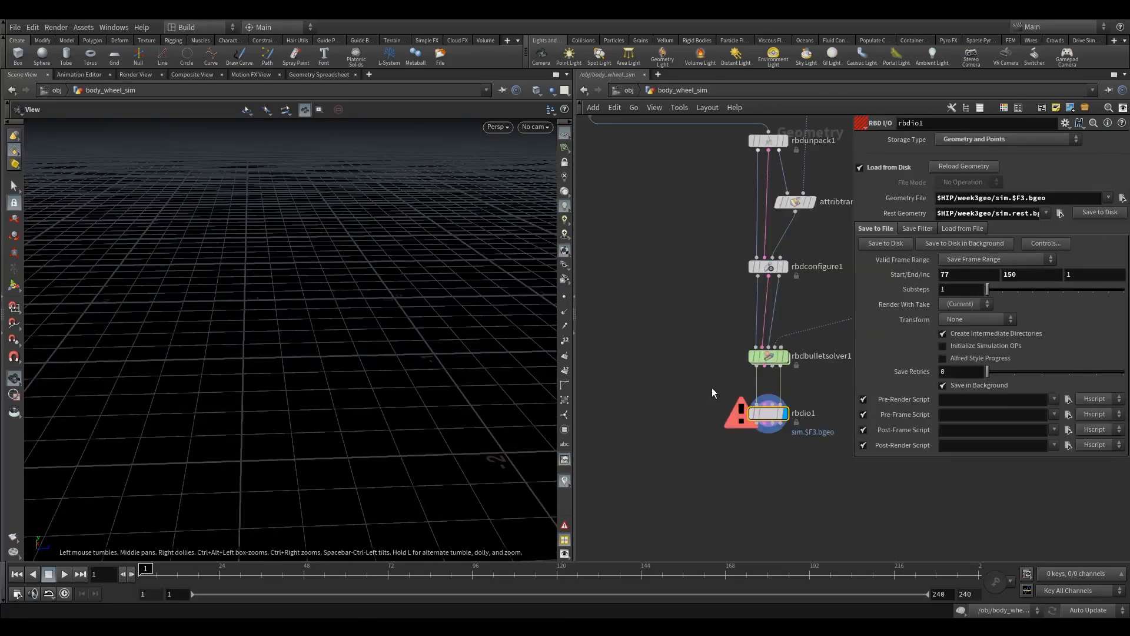
click(972, 228)
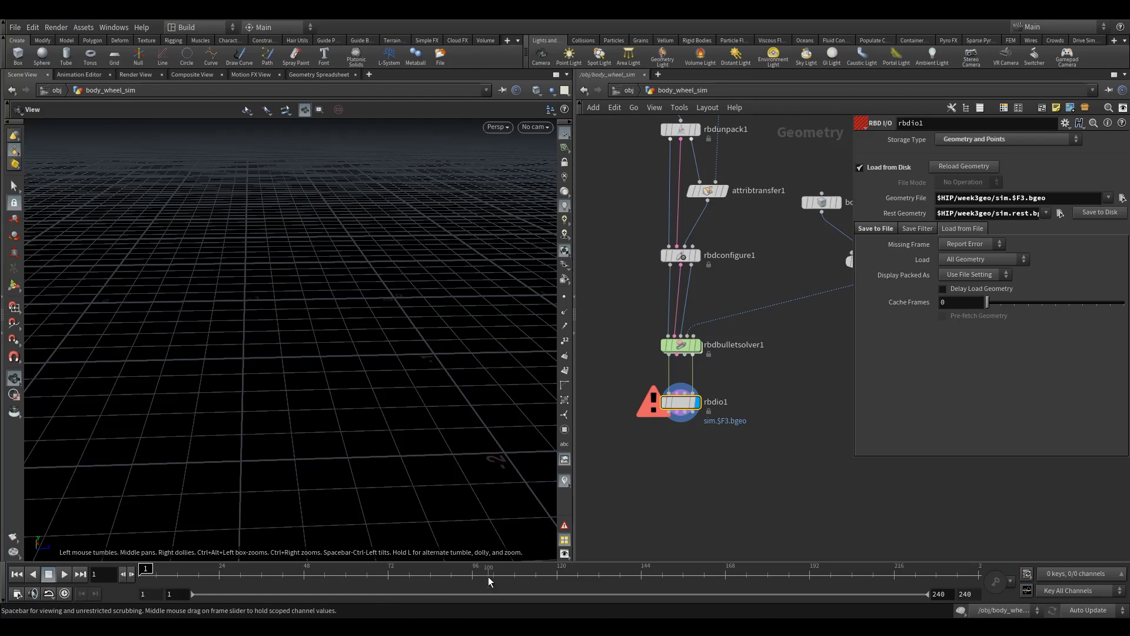
click(964, 247)
click(967, 259)
click(627, 90)
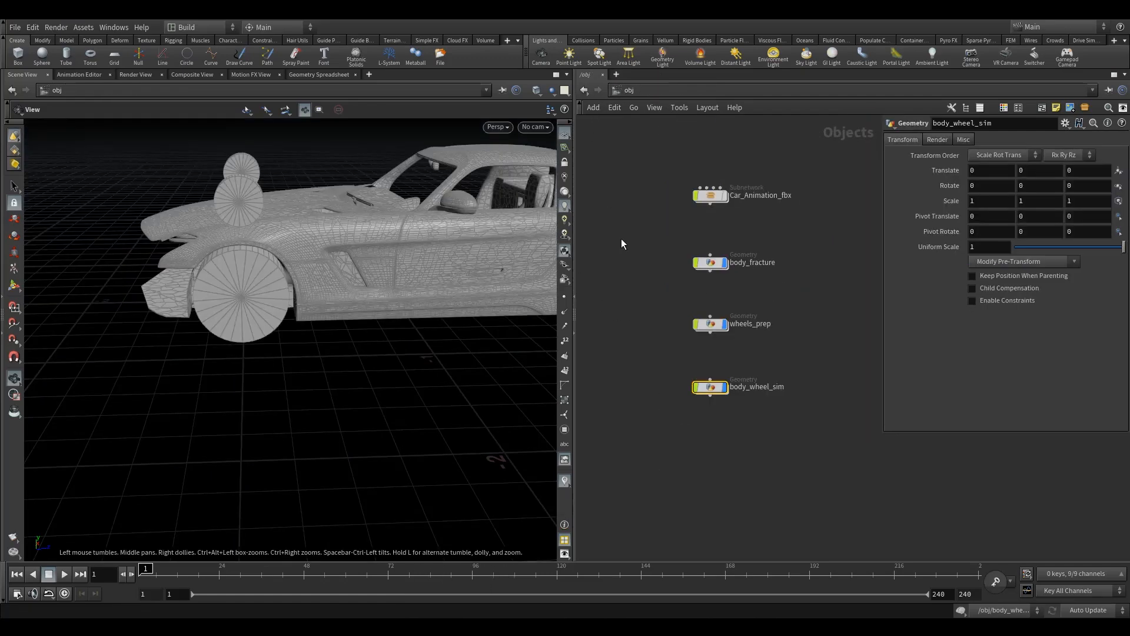
- Add a new Geometry object in the network just below body_fracture, moving body_fracture up to make room
key(Tab)
text(ge)
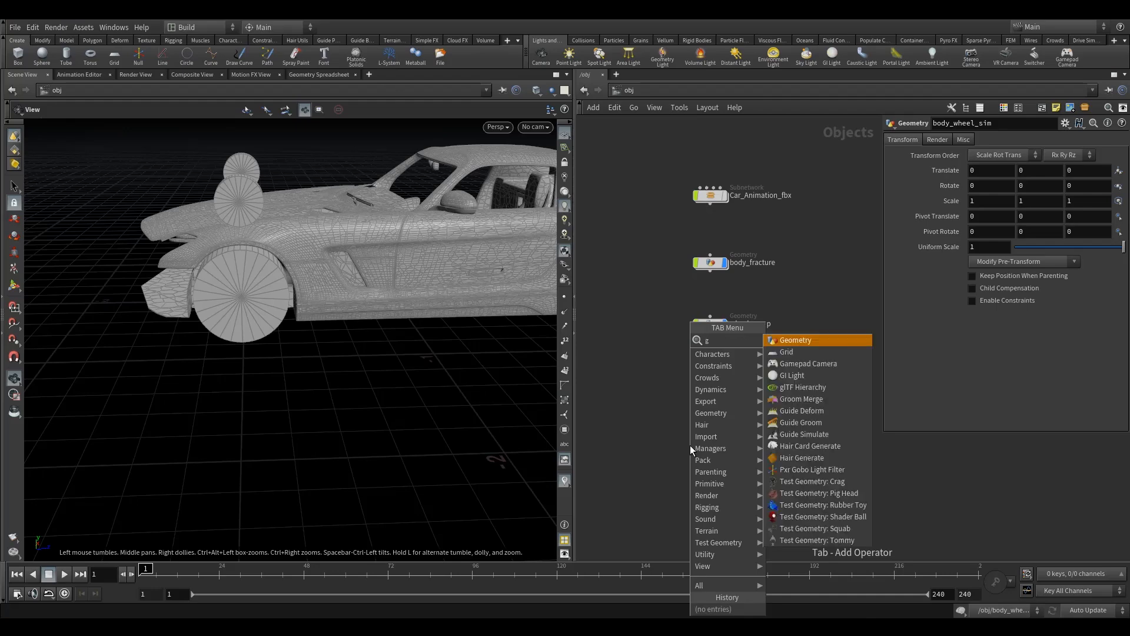
click(810, 342)
click(712, 294)
drag(721, 270, 721, 247)
- Color the body_fracture and geo1 nodes red
drag(725, 304, 771, 292)
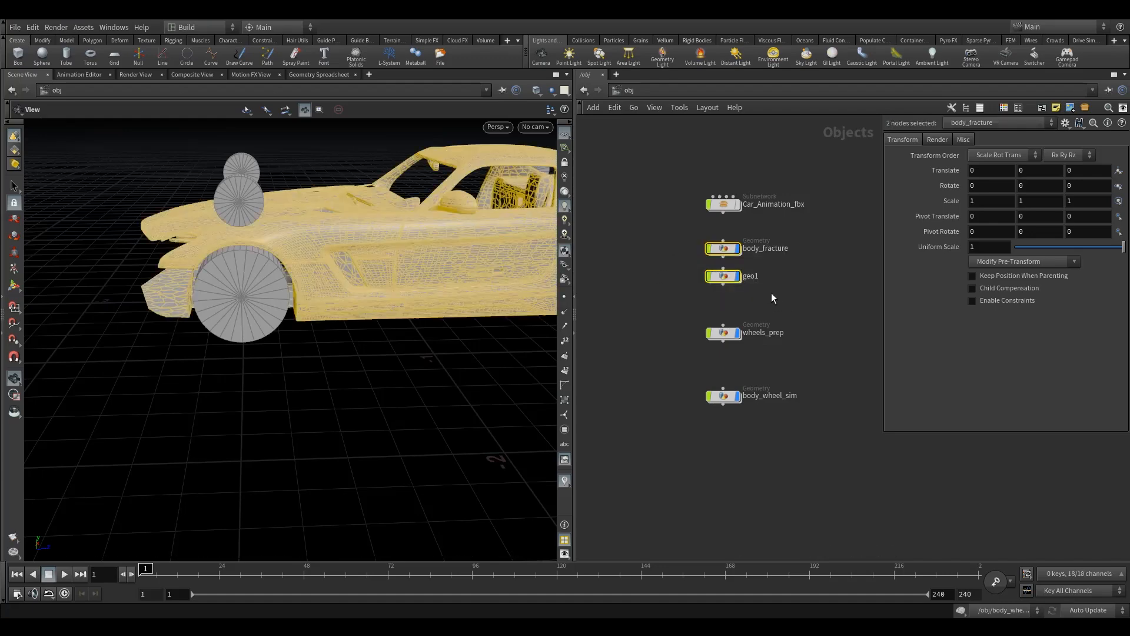
key(c)
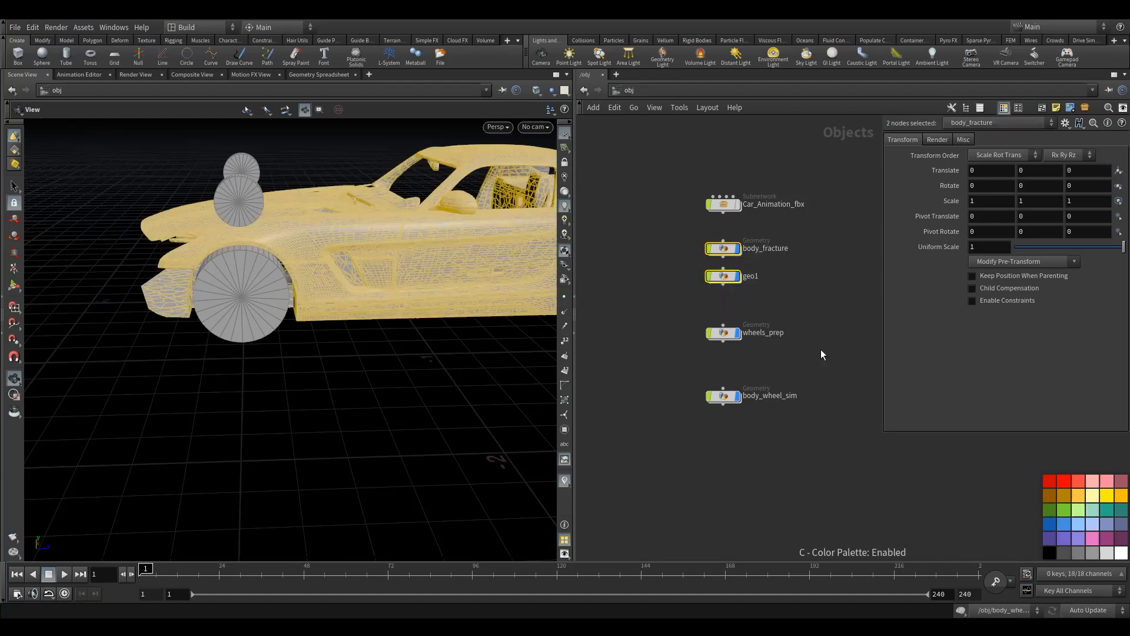
click(1062, 482)
click(772, 279)
- Move wheels_prep closer to the geo1 node and color it red
drag(689, 316, 725, 315)
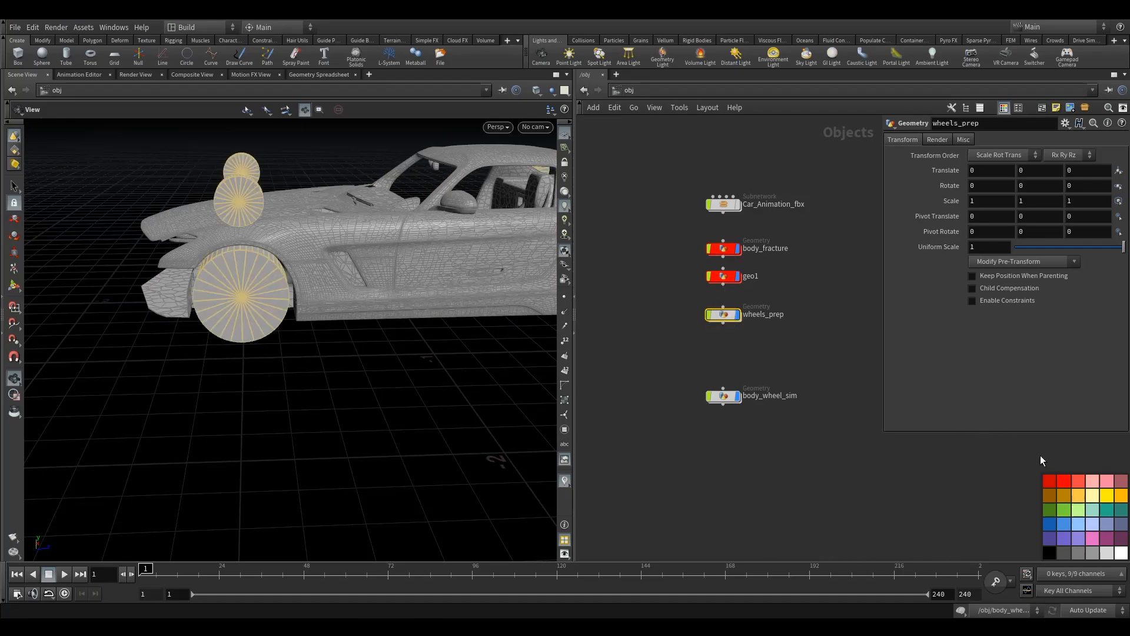
key(c)
key(c)
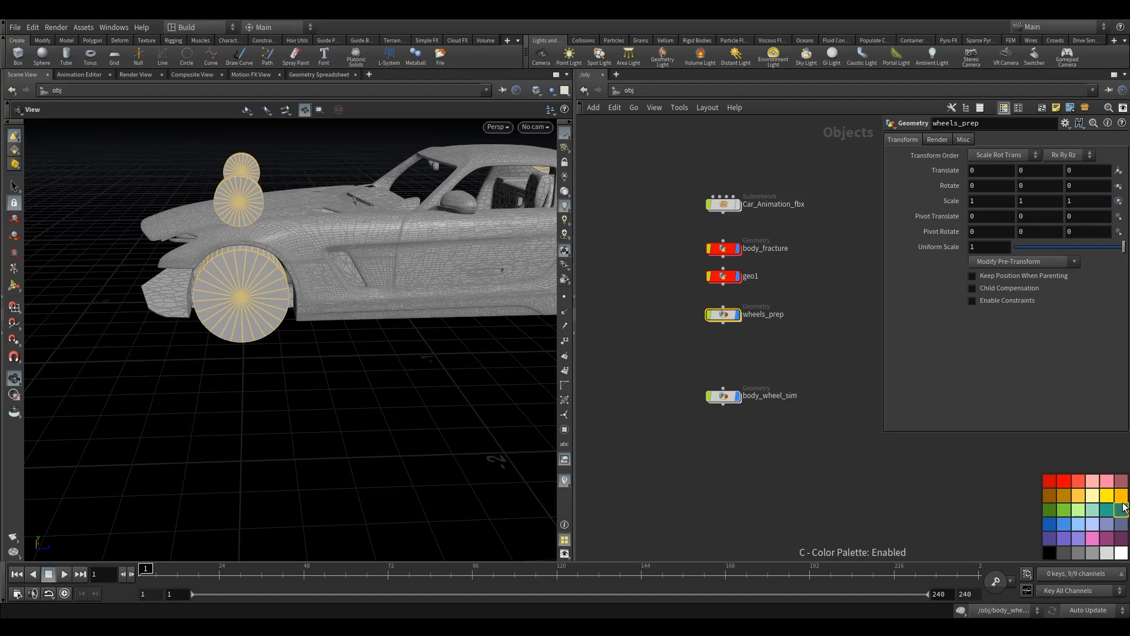
click(1072, 484)
- Color the body_wheel_sim node dark green
drag(661, 373, 812, 454)
click(1051, 511)
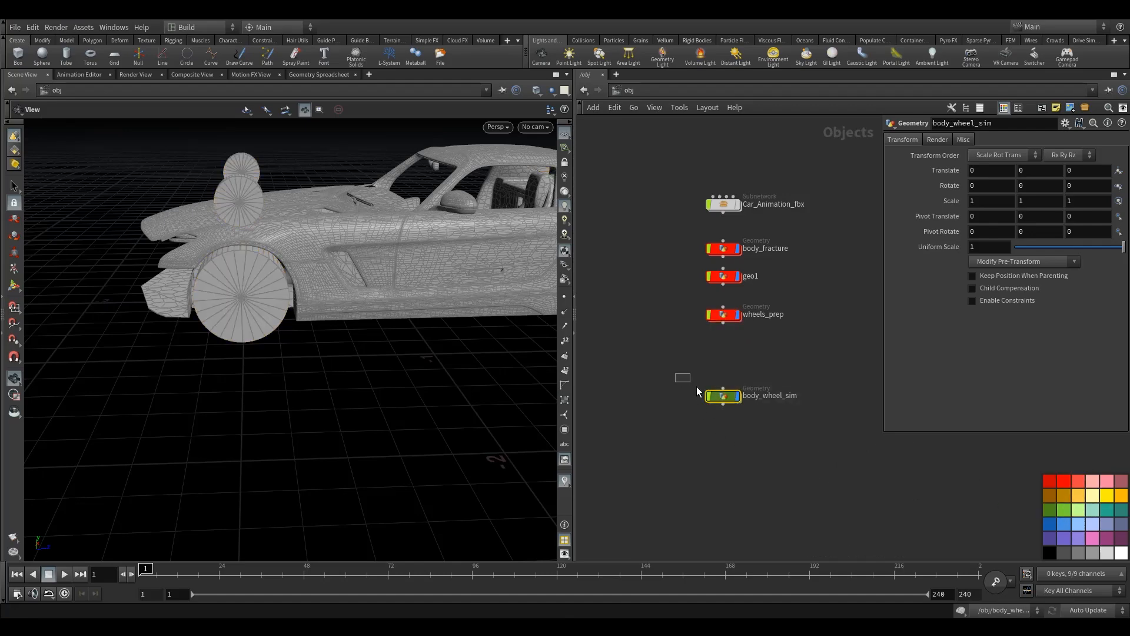
click(709, 353)
- Rename the geo1 node to glass_fracture and even out the spacing of wheels_prep beneath it
click(751, 276)
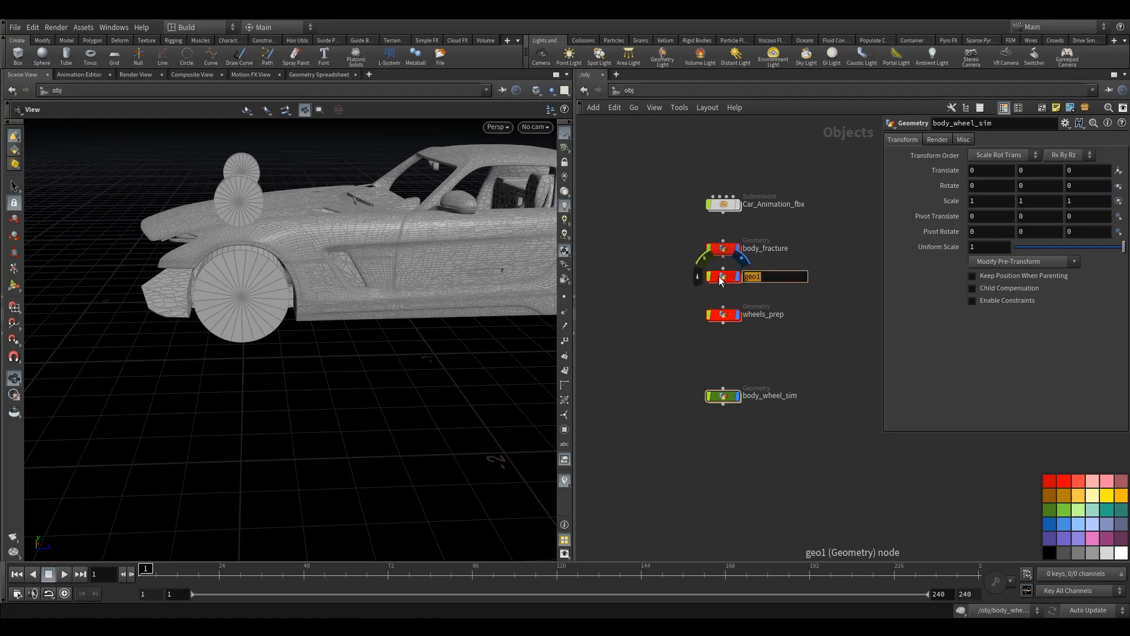
text(glass_fracture)
key(Return)
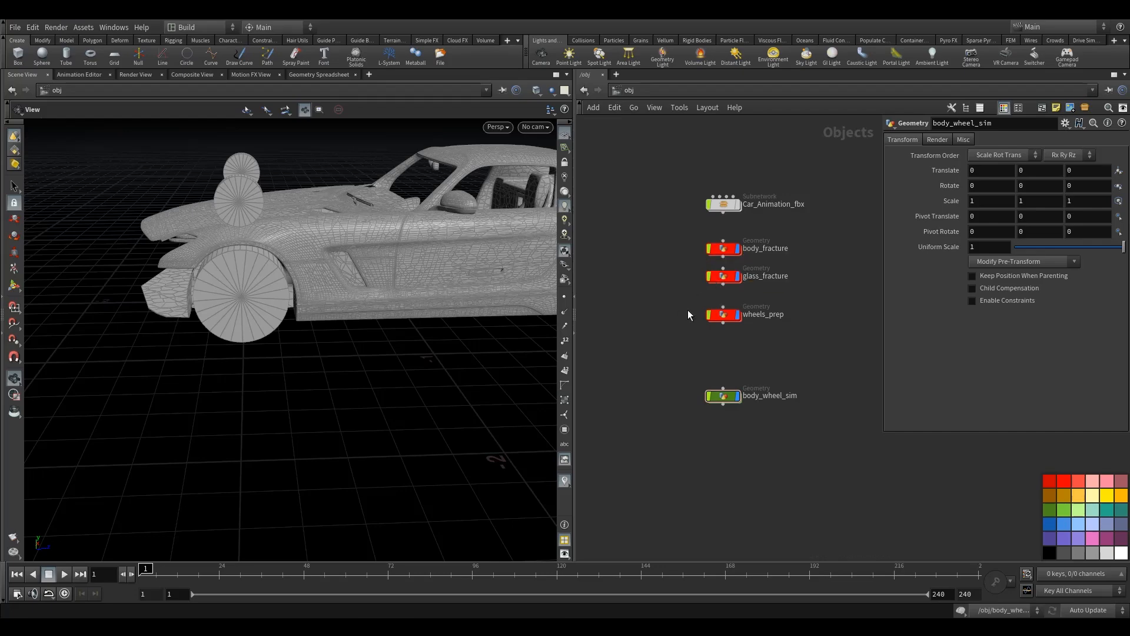
drag(723, 318, 723, 316)
- Color the Car_Animation_fbx node black and nudge glass_fracture slightly down
click(723, 205)
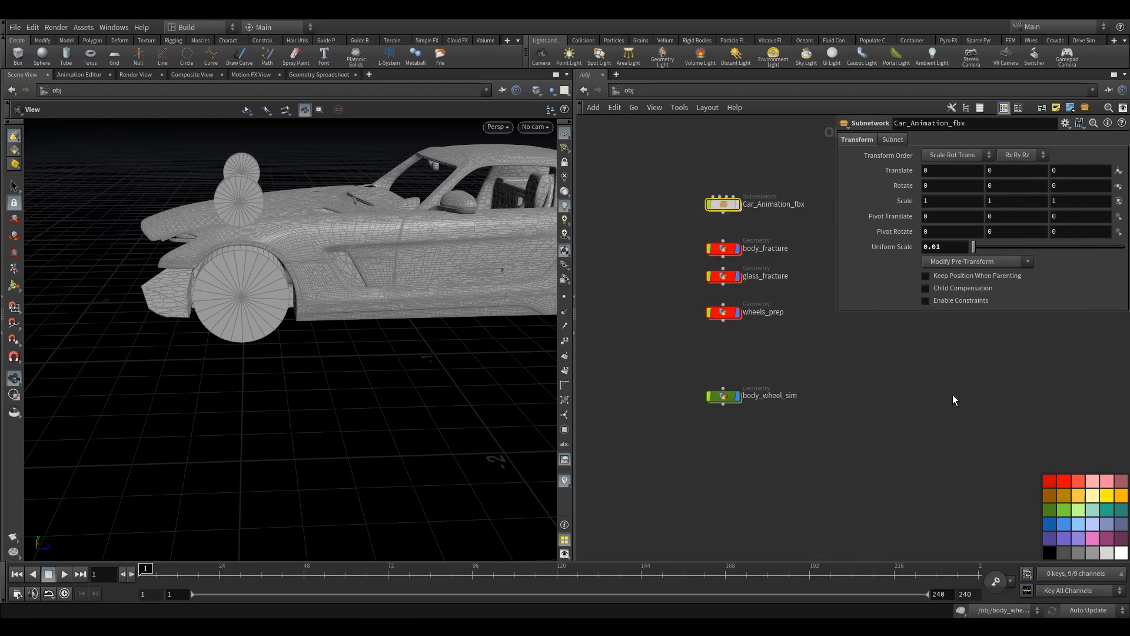
click(1049, 552)
drag(724, 280, 723, 284)
- Examine the node network inside body_fracture and return to the object level
double_click(723, 247)
scroll(710, 273, up, 5)
click(725, 287)
click(627, 90)
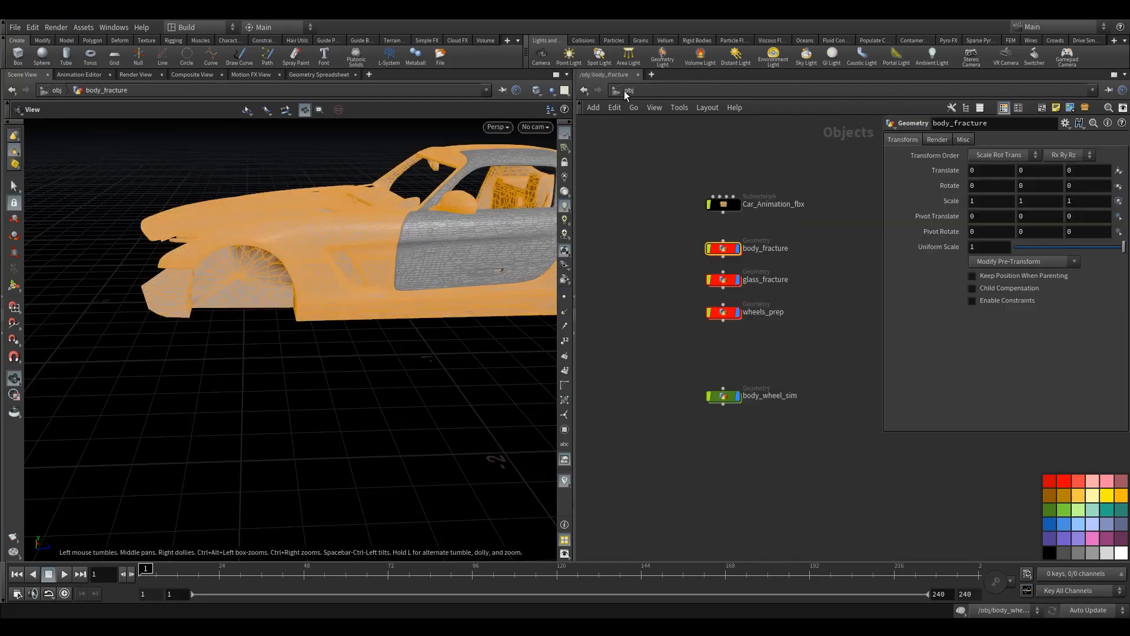
- Add an Object Merge node inside the glass_fracture network and hide the color palette
double_click(725, 283)
key(Tab)
text(om)
click(817, 187)
click(699, 231)
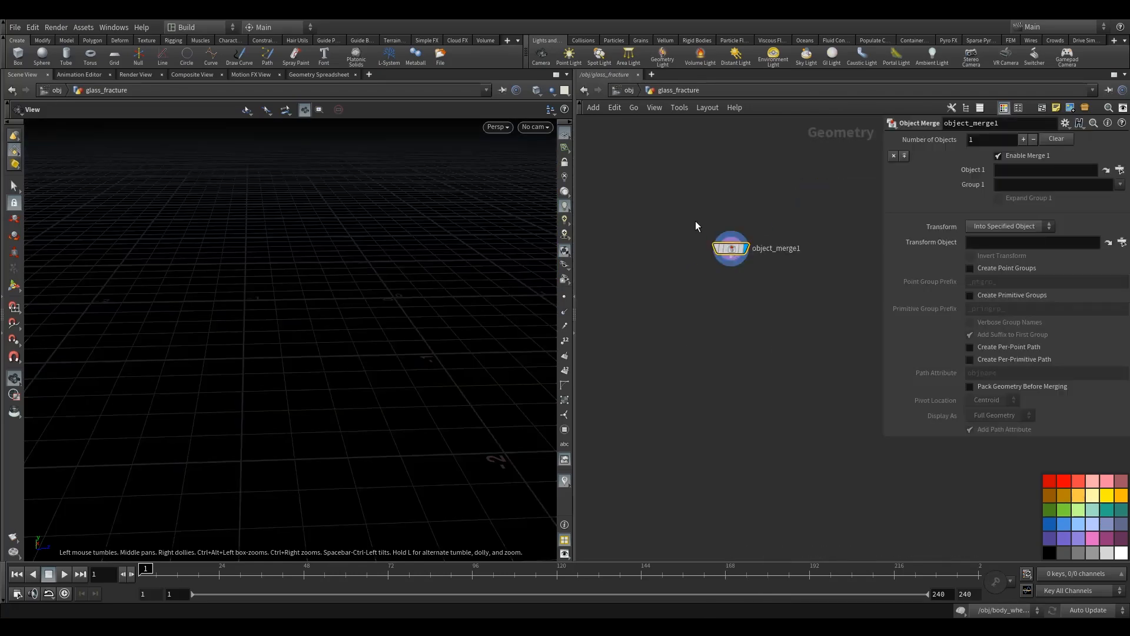
key(c)
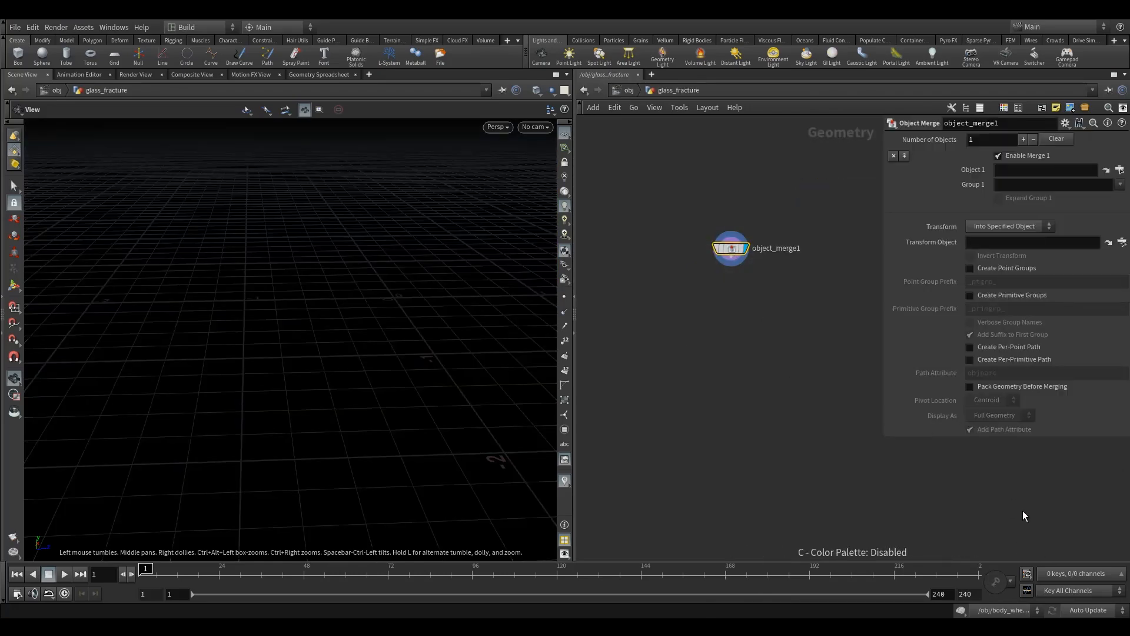
- Set Object 1 of the Object Merge to the OUT_windows node in body_fracture
click(1119, 169)
click(1006, 138)
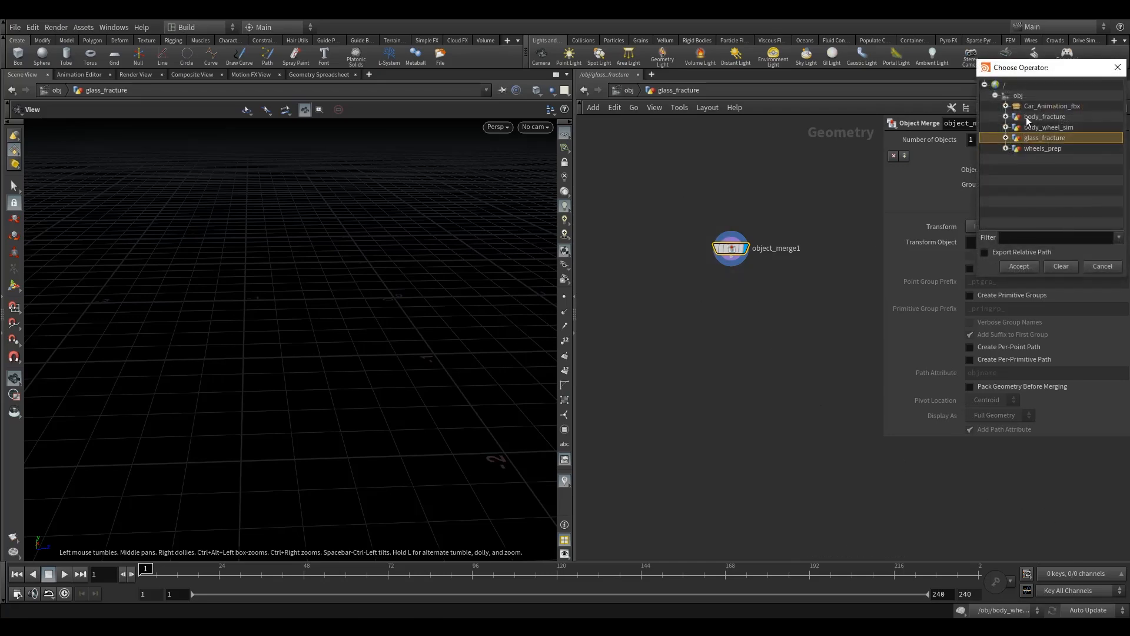
click(1007, 118)
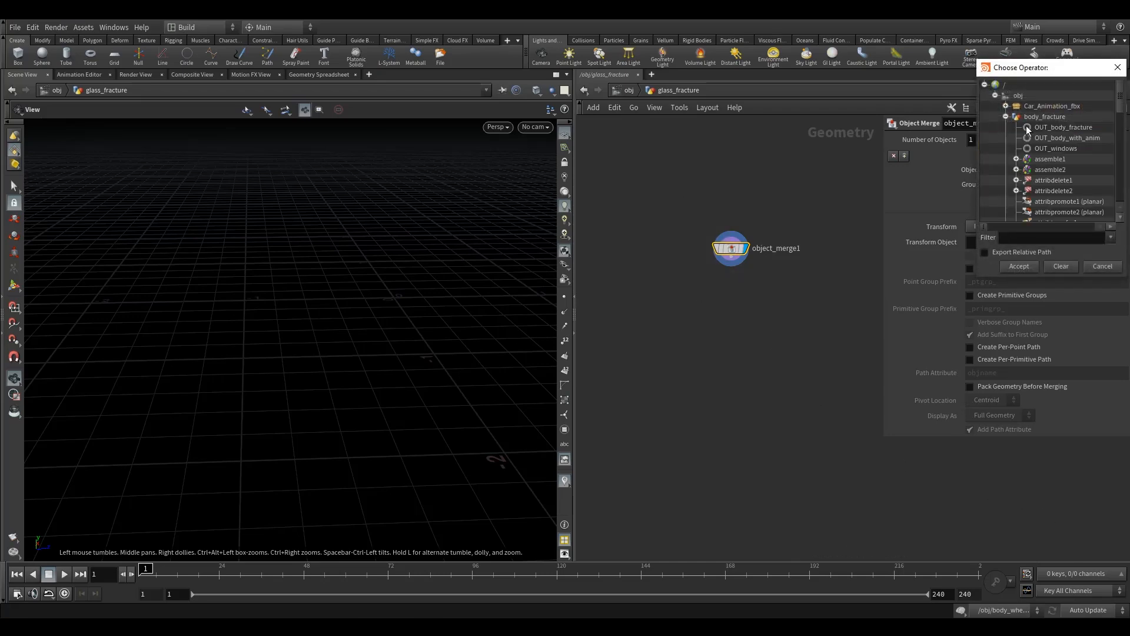
click(1061, 150)
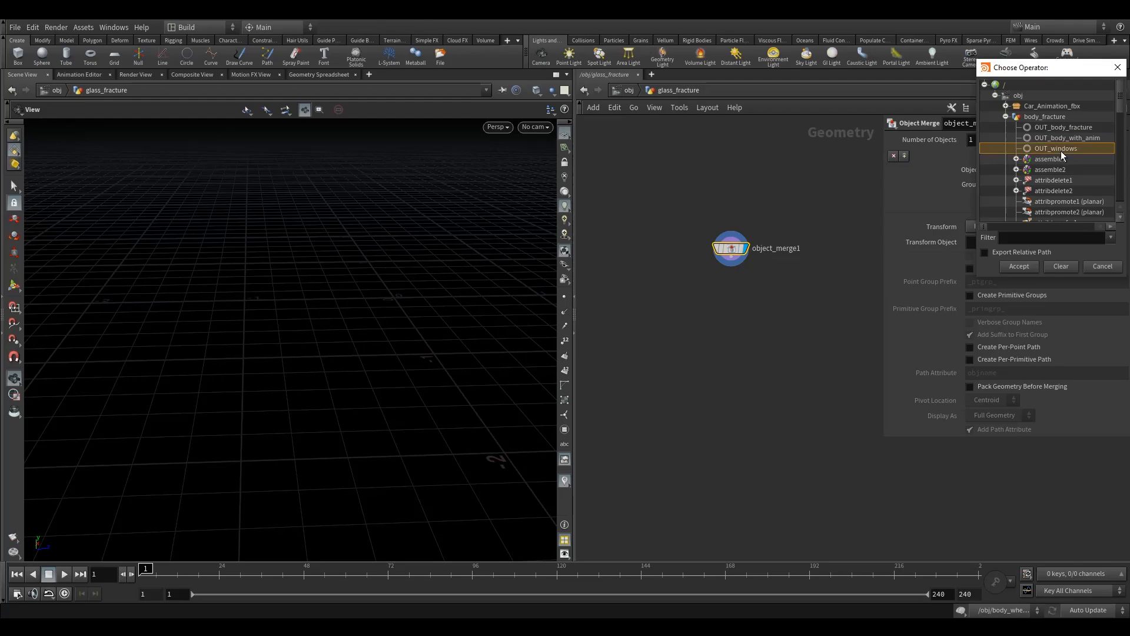
click(1013, 271)
- Examine the imported car windows from several angles in a widened viewport
drag(386, 226, 446, 237)
middle_drag(446, 238, 294, 304)
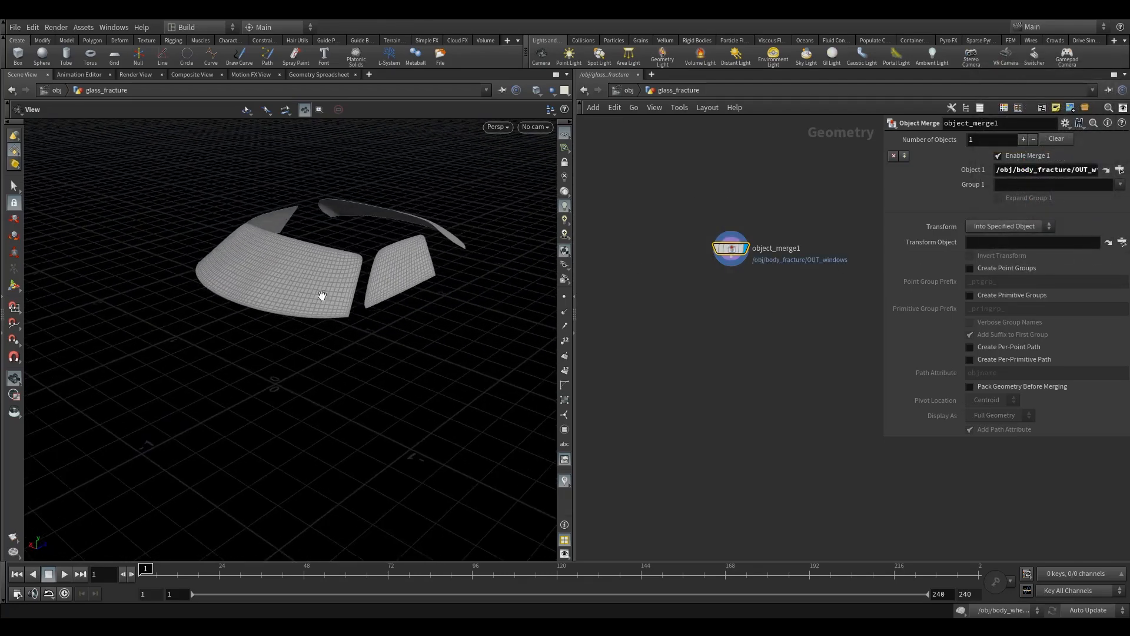
drag(575, 315, 747, 306)
drag(648, 293, 465, 278)
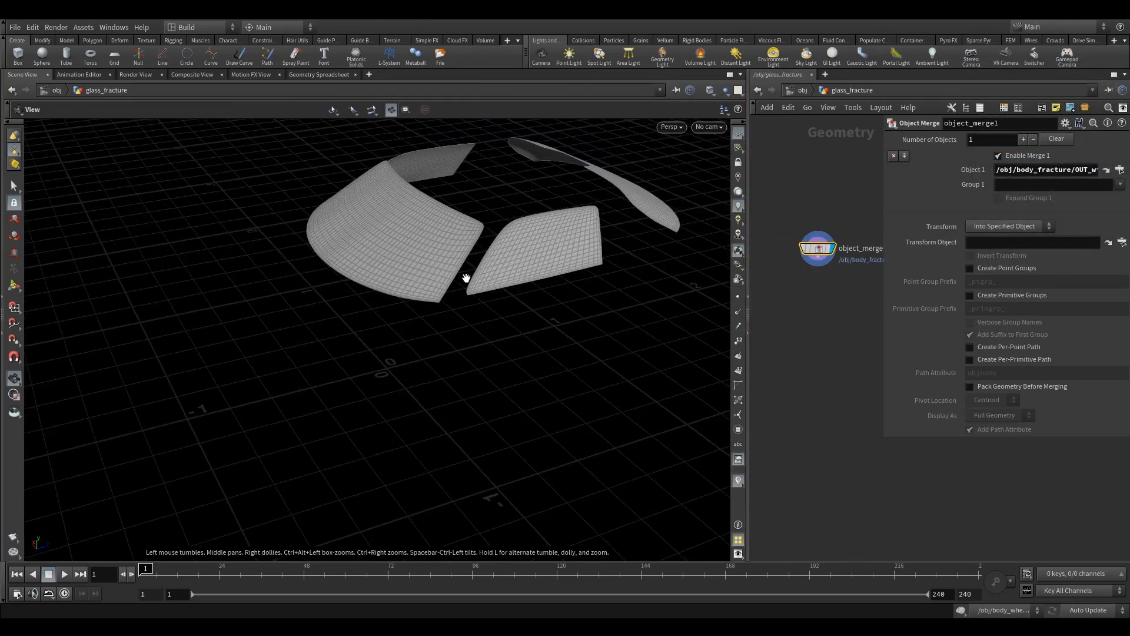
middle_drag(465, 277, 383, 303)
right_drag(382, 304, 323, 343)
drag(323, 343, 449, 324)
drag(299, 303, 411, 308)
- Isolate the windshield and adjacent side window by class (363 and 361) using a Blast node with Delete Non Selected enabled
key(s)
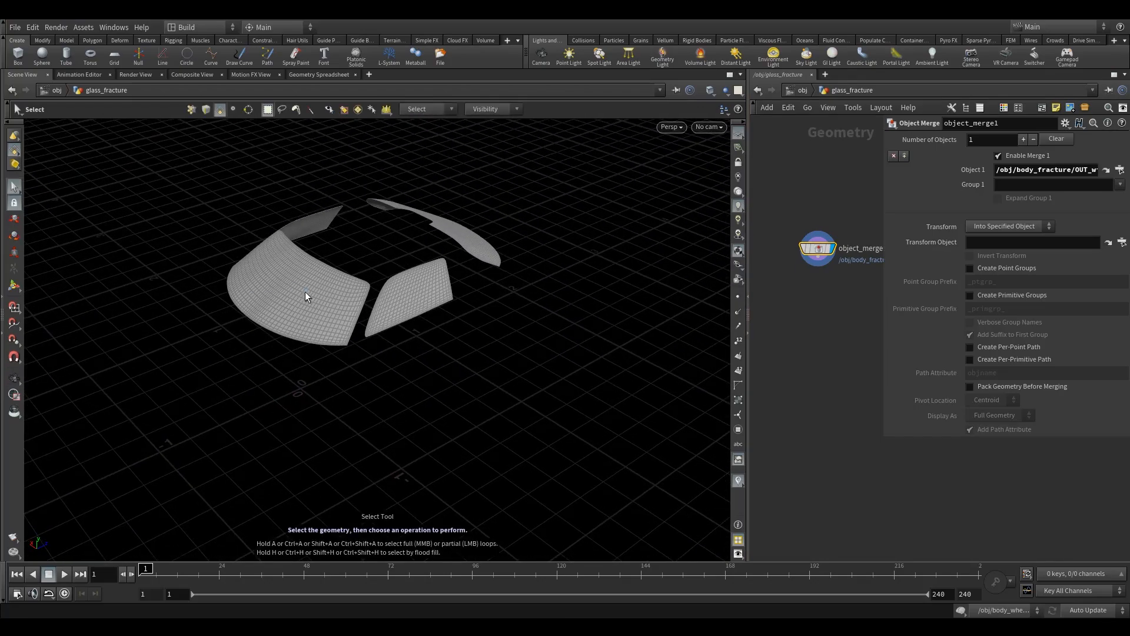
key(9)
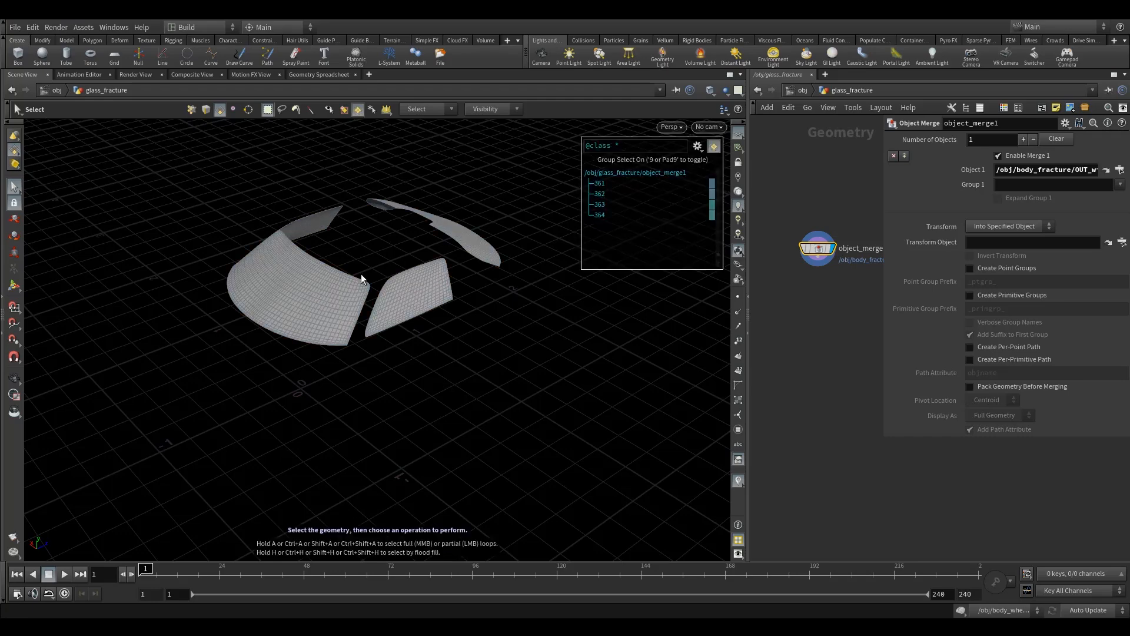
click(309, 302)
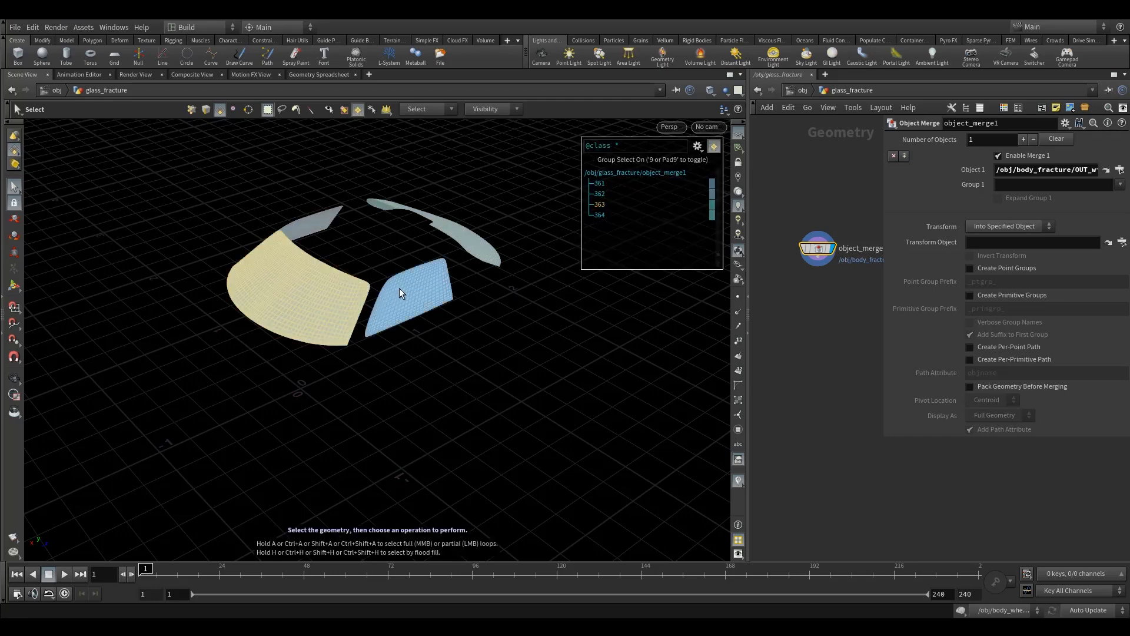
shift+click(401, 294)
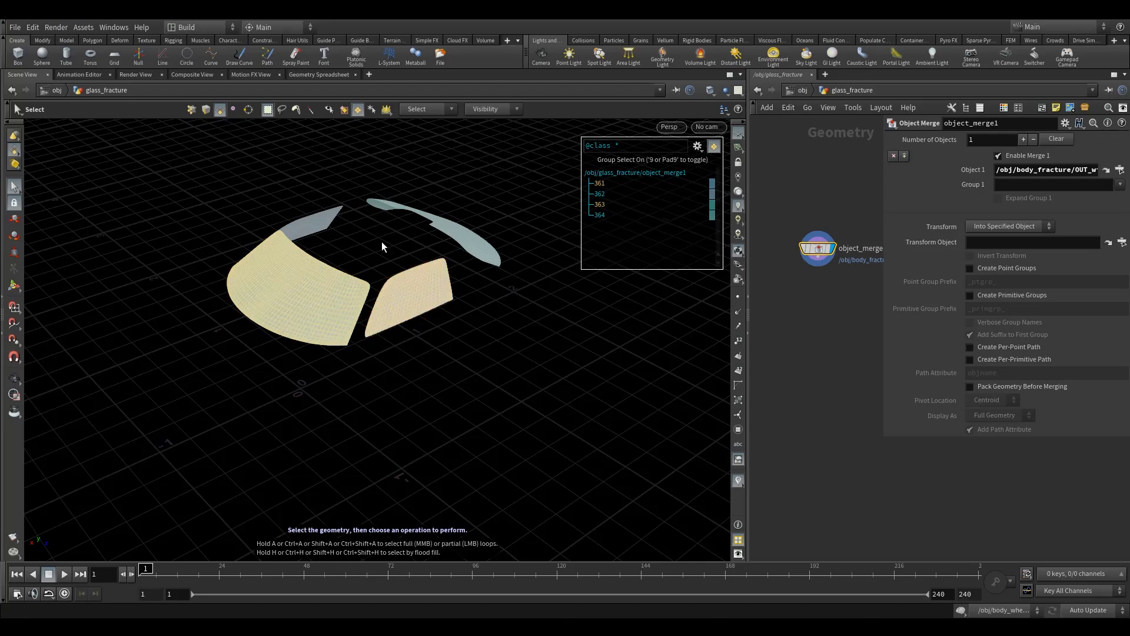
key(Delete)
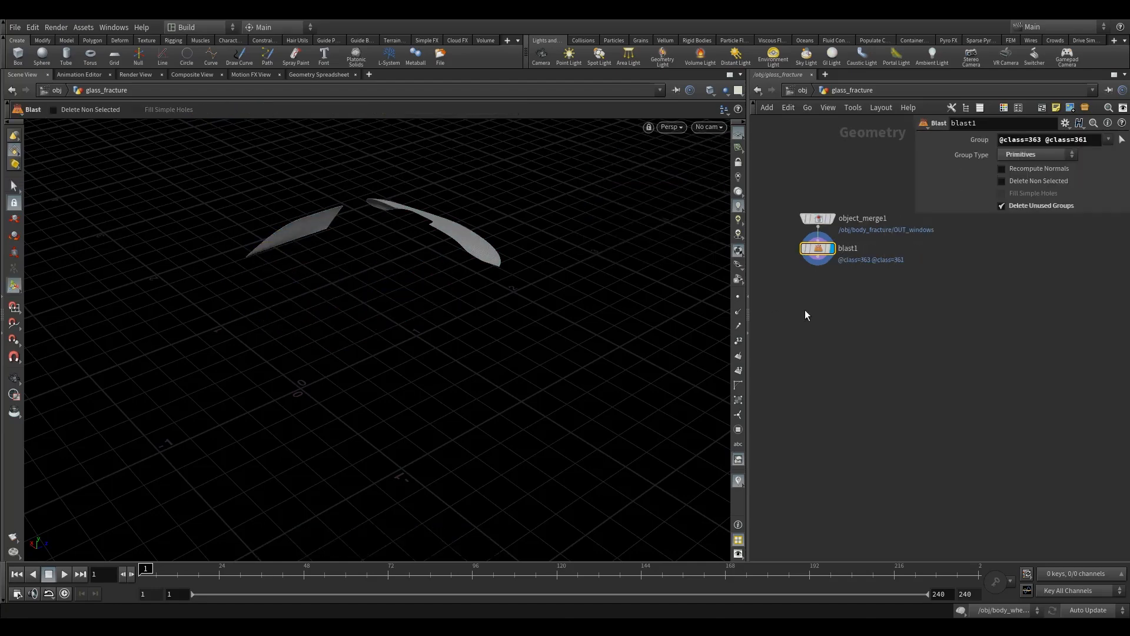
click(1036, 184)
drag(825, 253, 824, 298)
- Rename the Blast node to iso_windows
key(F2)
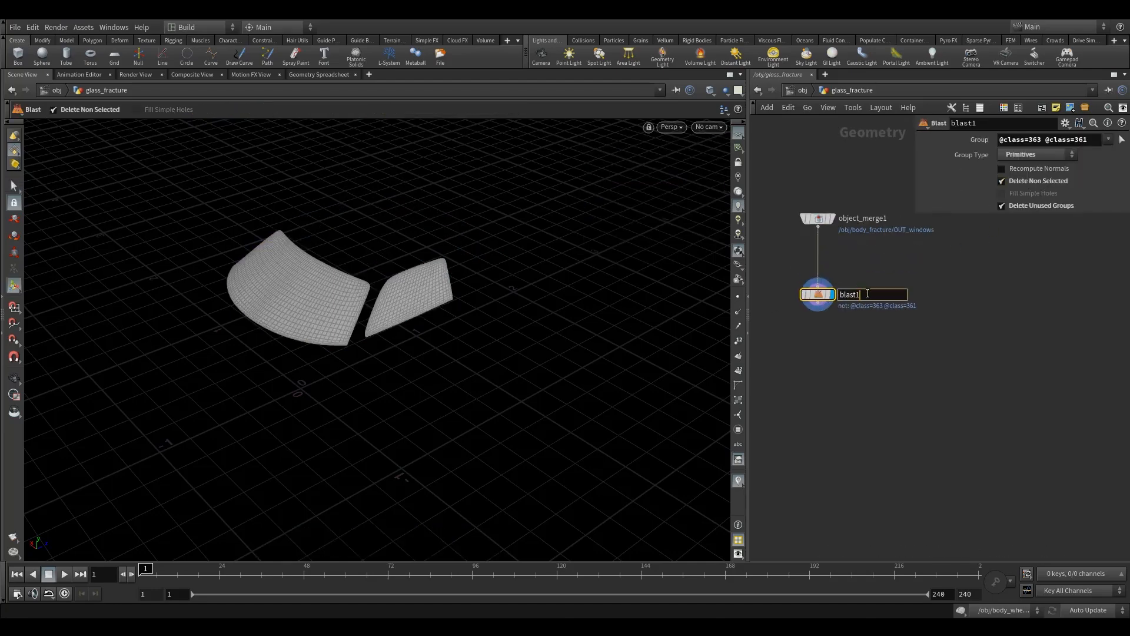
text(iso_)
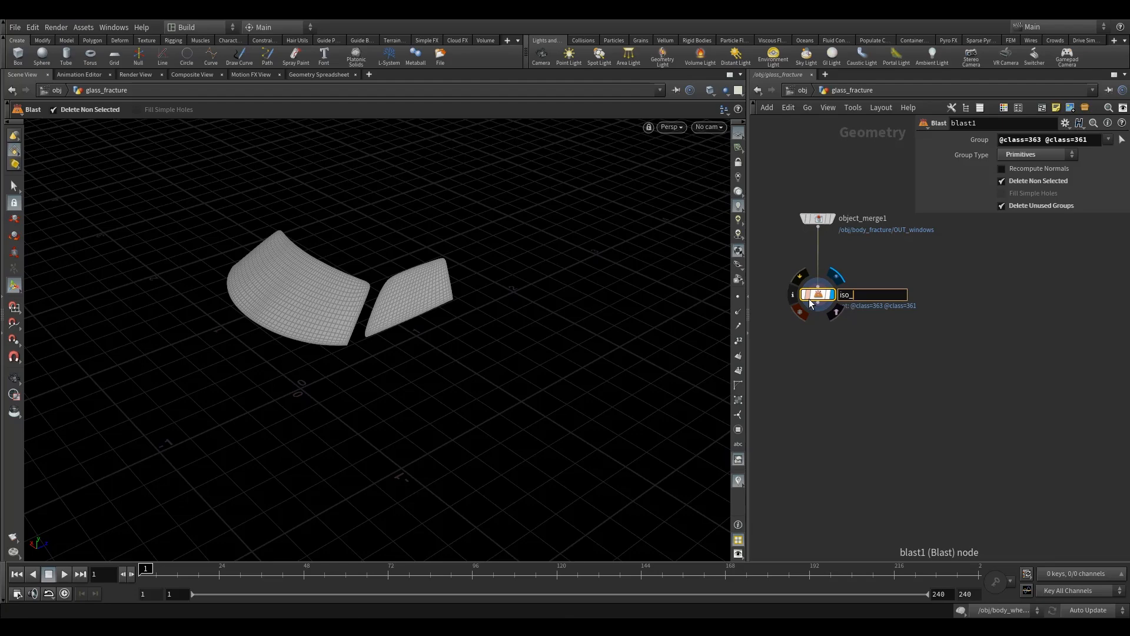
key(BackSpace)
key(BackSpace)
key(BackSpace)
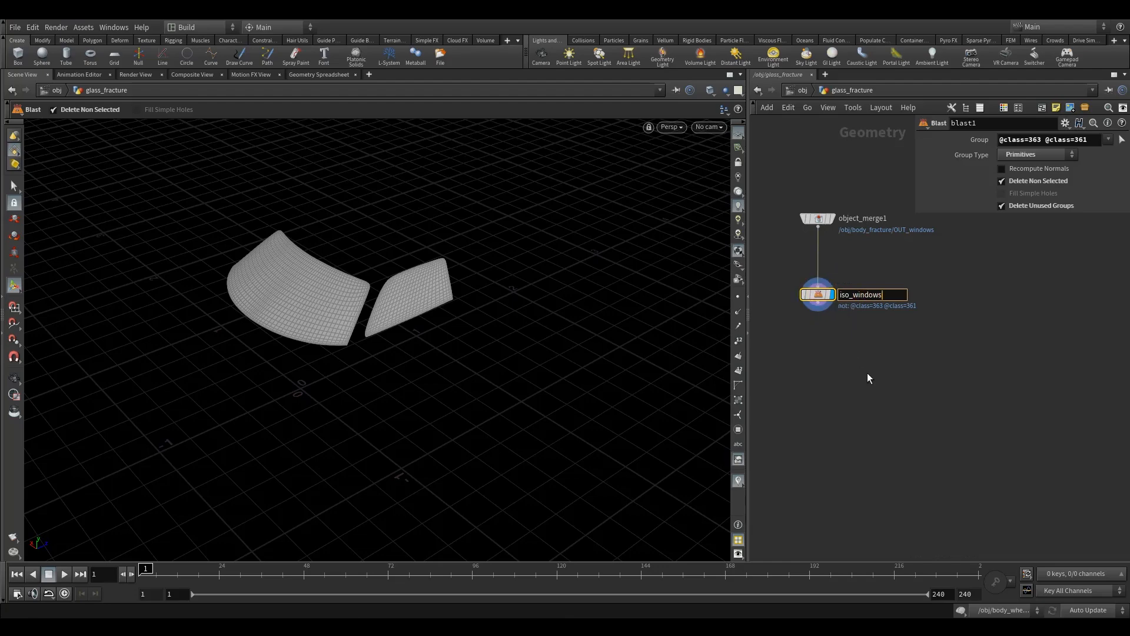
key(Return)
- Add an RBD Material Fracture node below iso_windows
click(15, 380)
drag(383, 321, 389, 299)
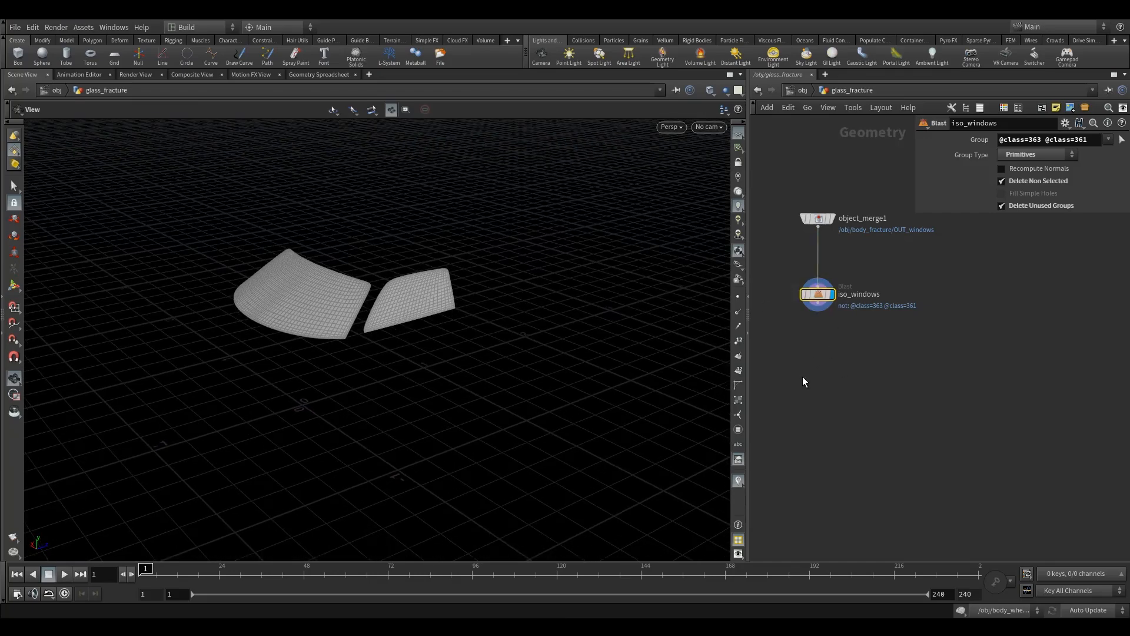
key(Tab)
text(rbdm)
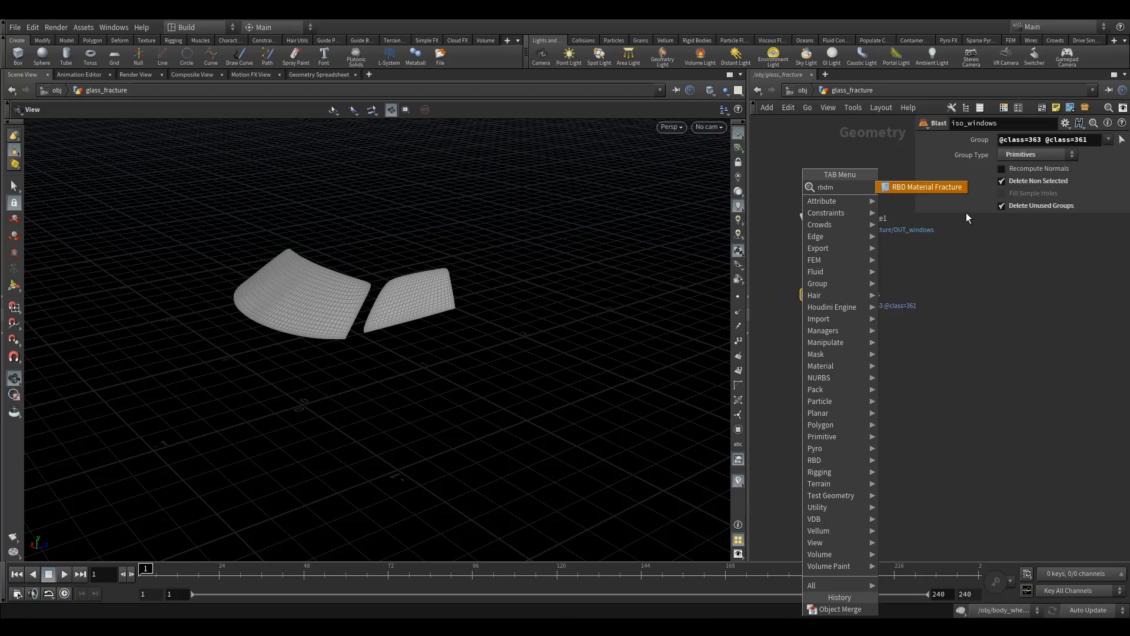
key(Return)
click(818, 357)
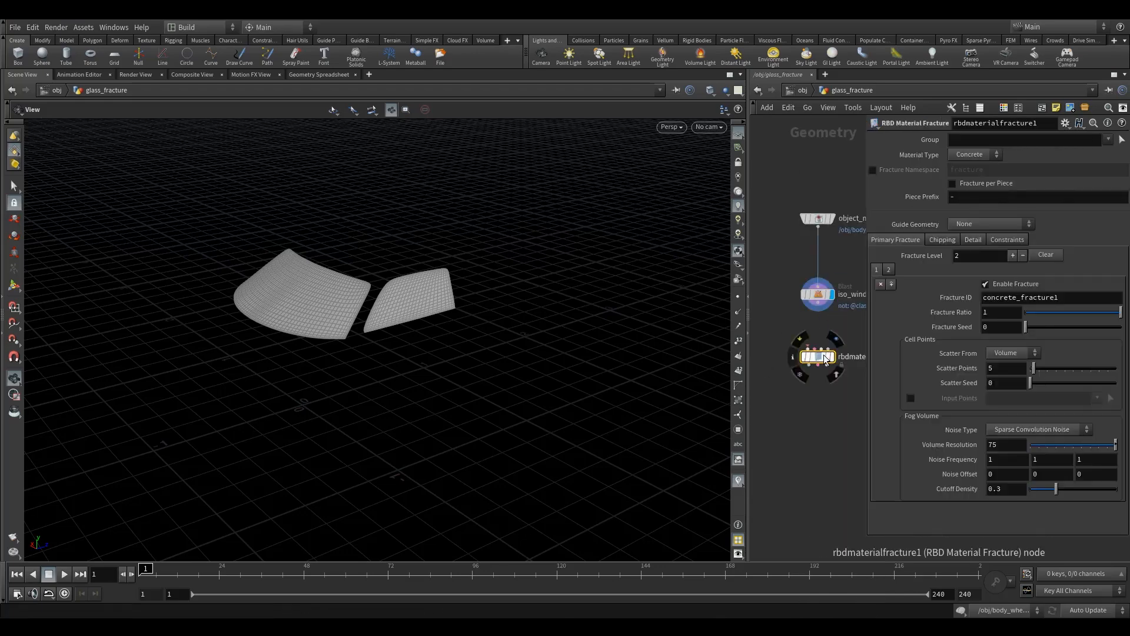
- Examine the isolated windshield and side window up close from different angles, with more room for the network pane
drag(750, 323, 644, 325)
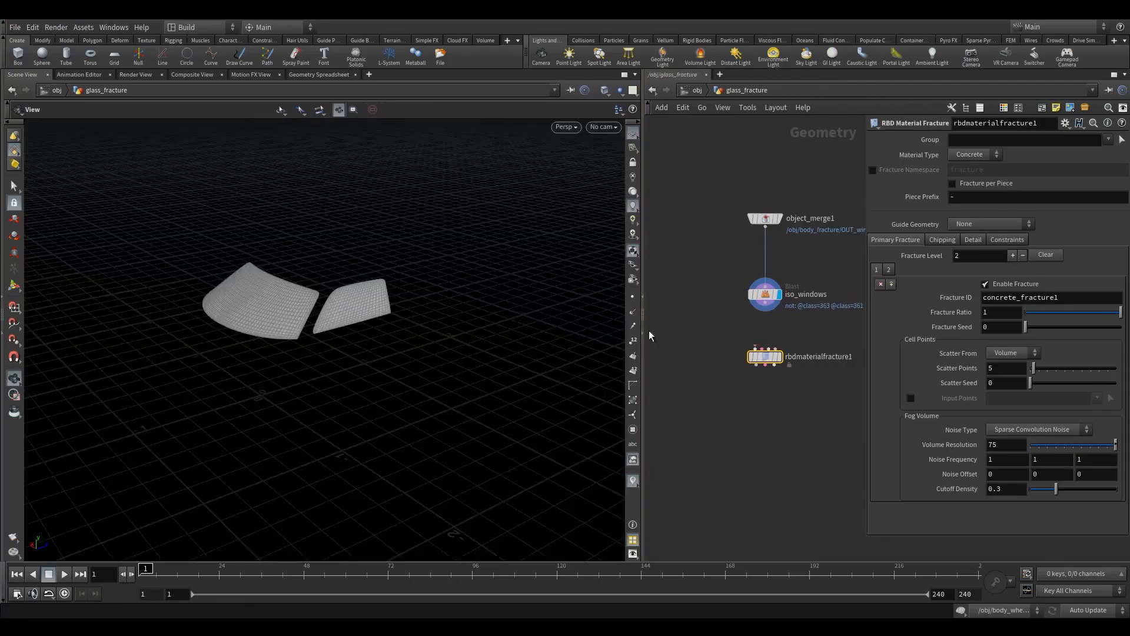
drag(303, 308, 391, 298)
drag(279, 325, 207, 278)
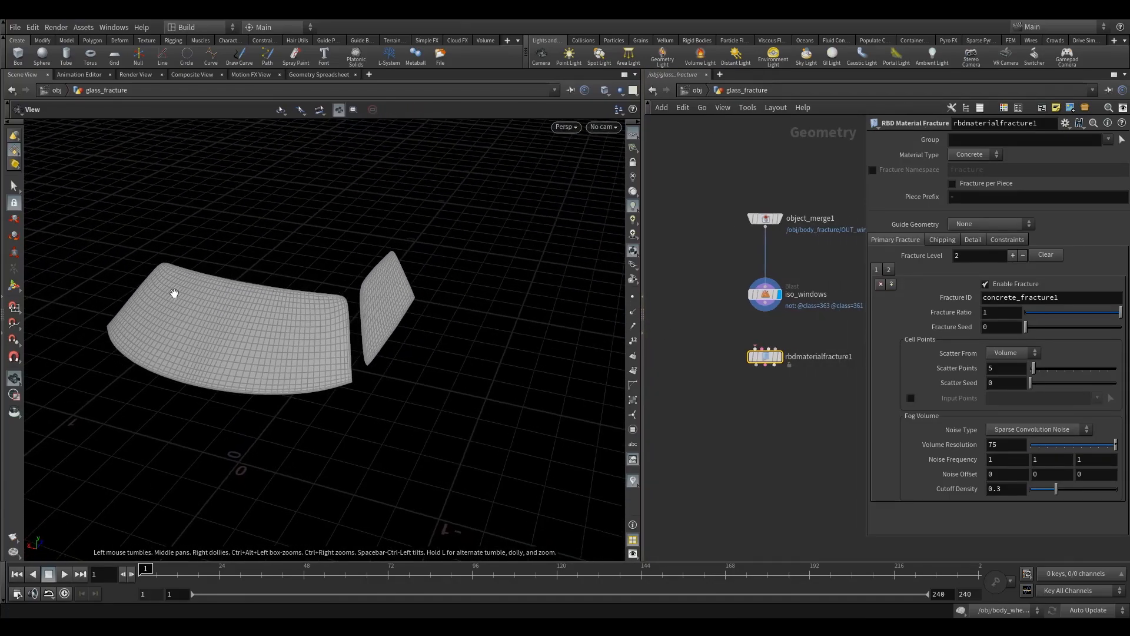
drag(291, 333, 242, 341)
right_drag(242, 340, 333, 325)
drag(306, 331, 308, 367)
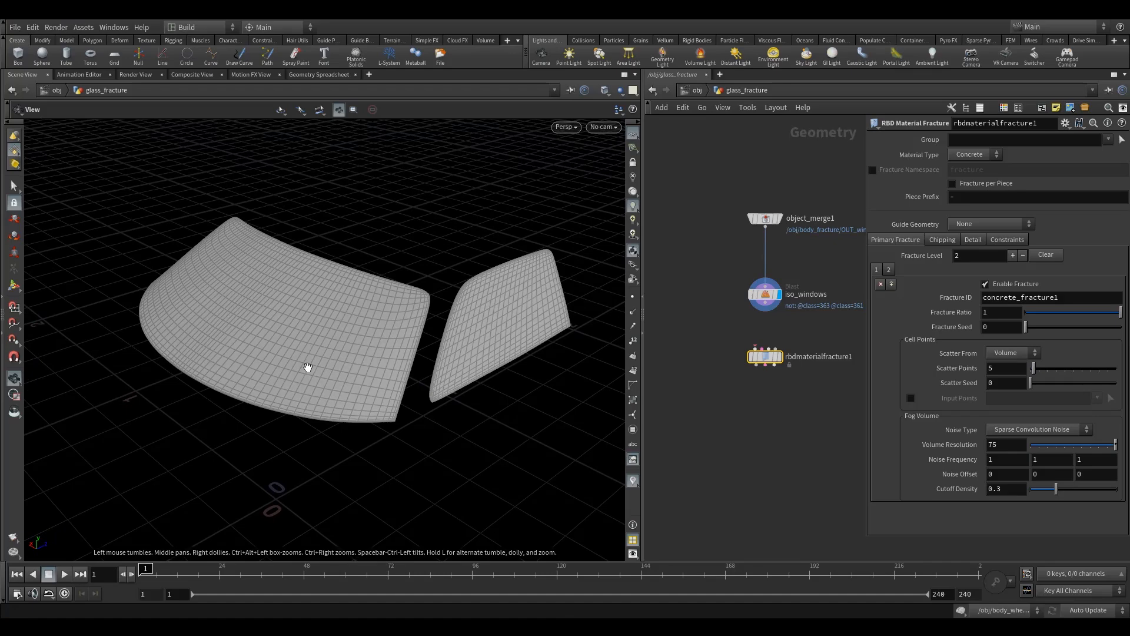
drag(308, 367, 279, 344)
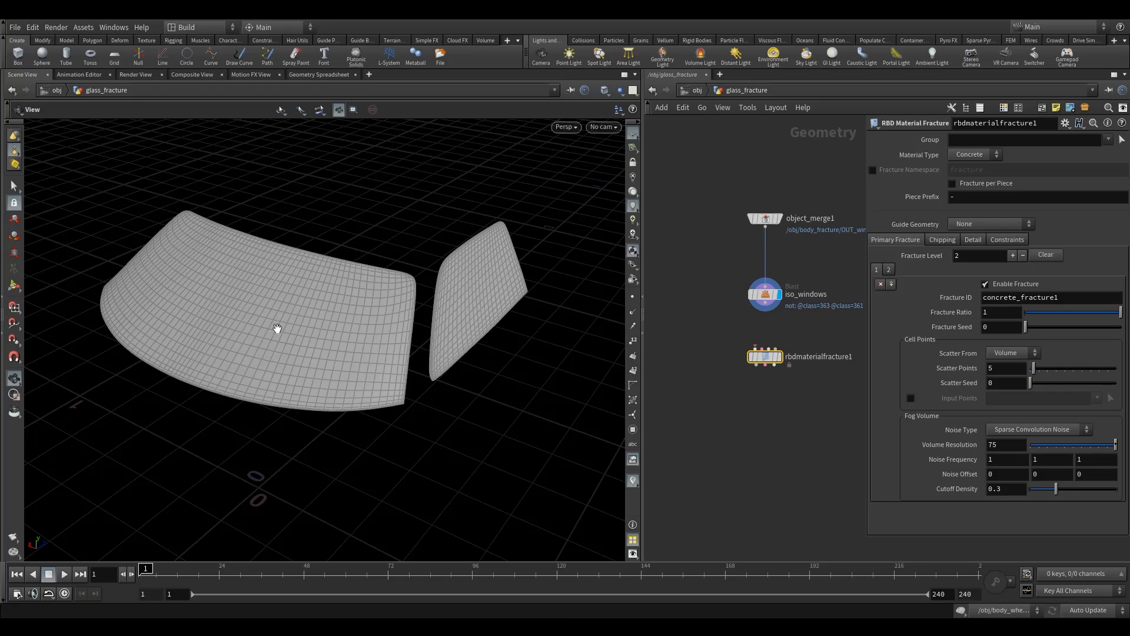
- Move the RBD Material Fracture node further below iso_windows and set its material type to Glass
drag(277, 335, 283, 315)
drag(468, 316, 550, 283)
scroll(429, 298, up, 4)
drag(432, 306, 454, 299)
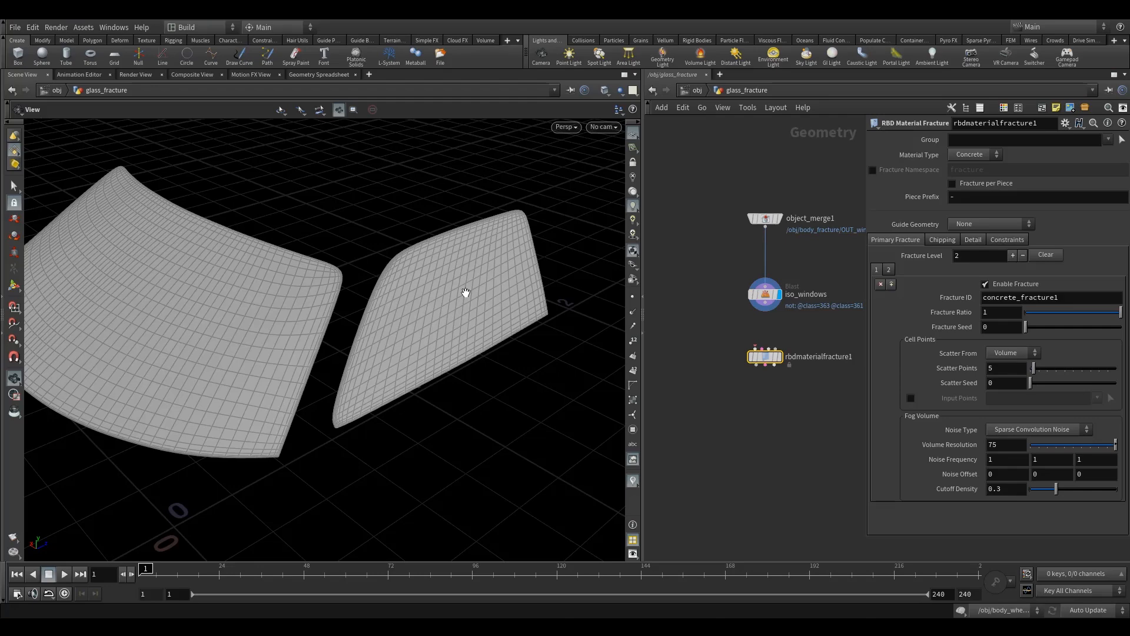
drag(465, 293, 379, 346)
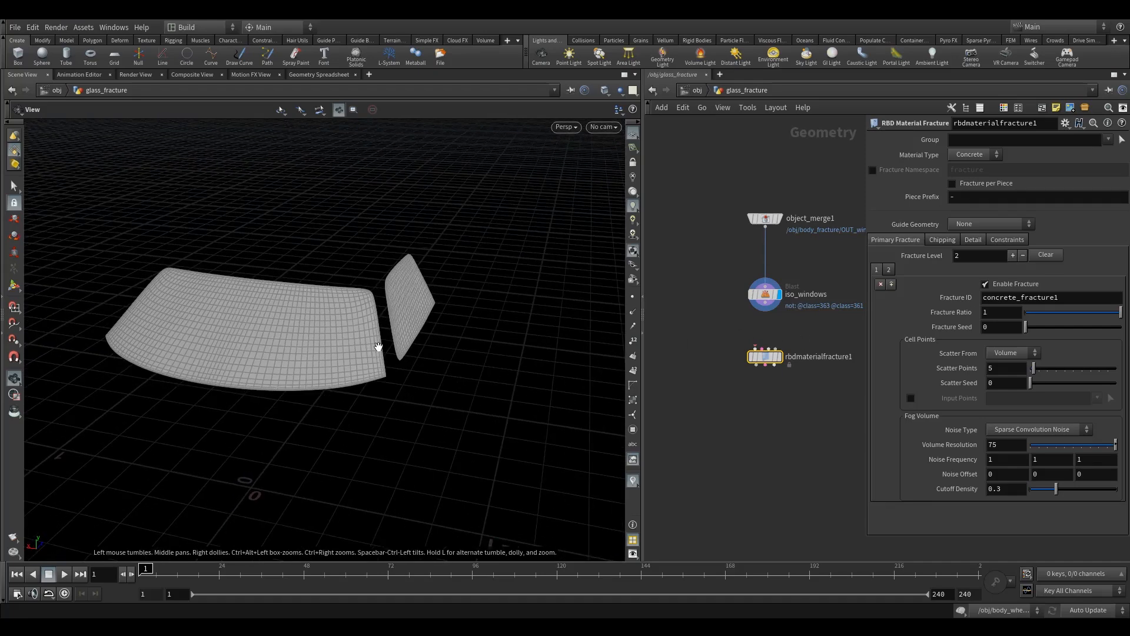
drag(767, 360, 767, 394)
click(973, 156)
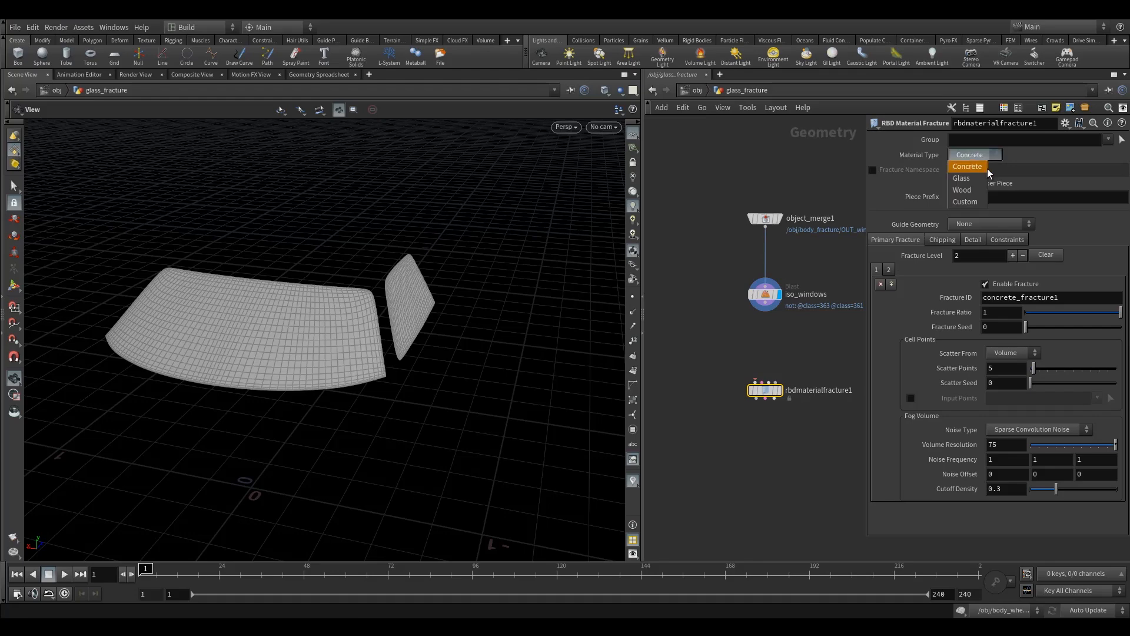
click(973, 177)
middle_drag(742, 359, 706, 340)
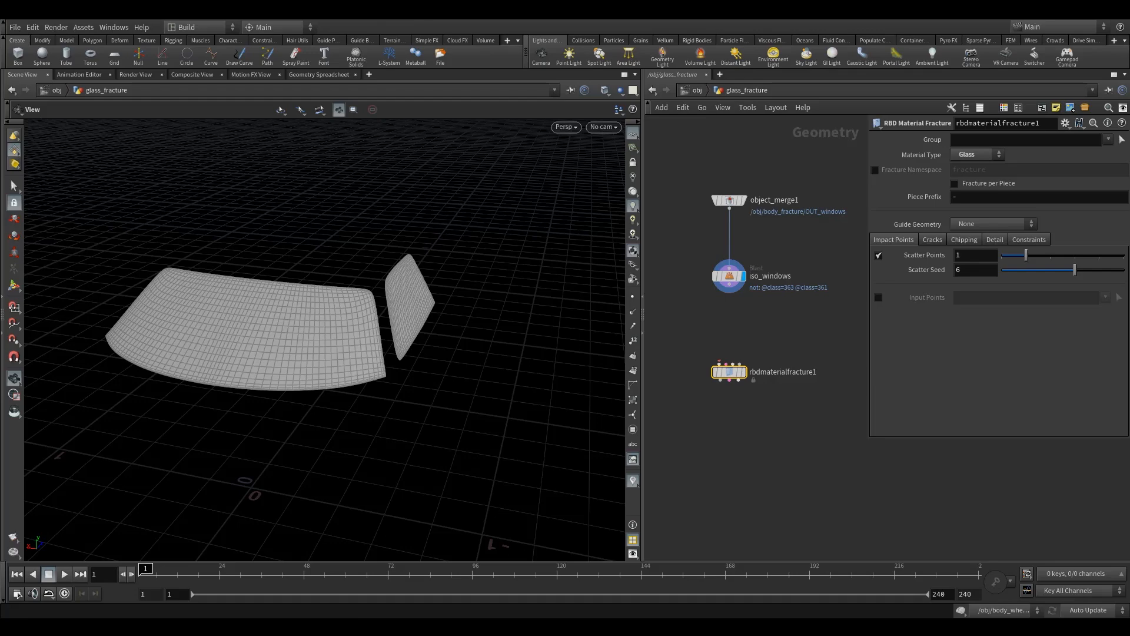
- Enable Fracture per Piece on the RBD Material Fracture node and set its piece prefix to glass
click(956, 182)
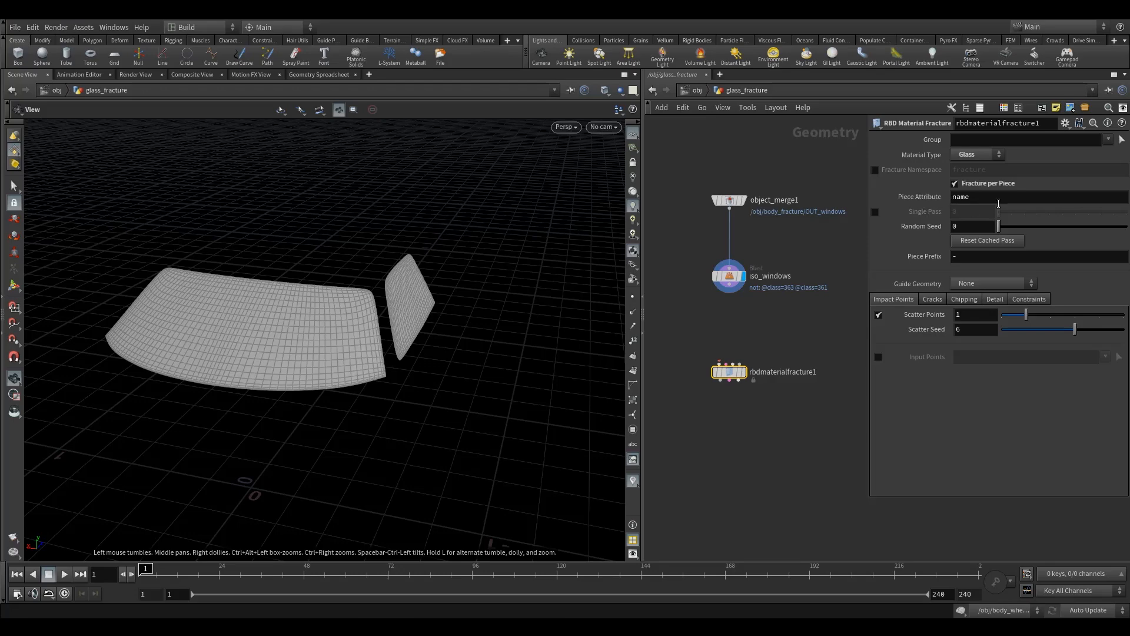
drag(681, 257, 740, 287)
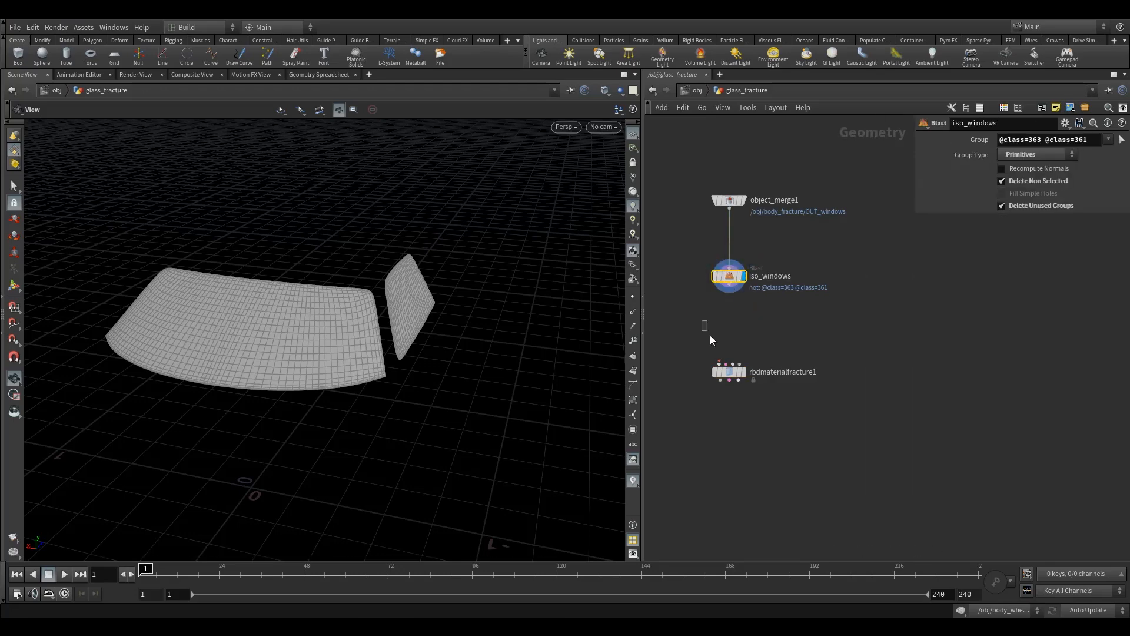
drag(701, 324, 759, 381)
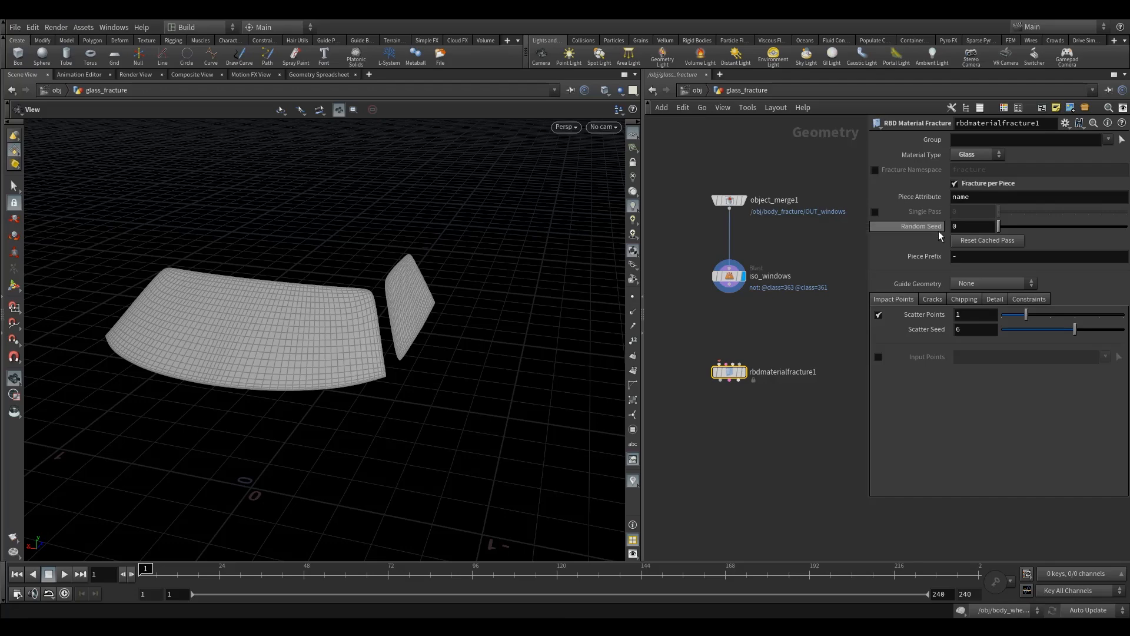
double_click(1011, 256)
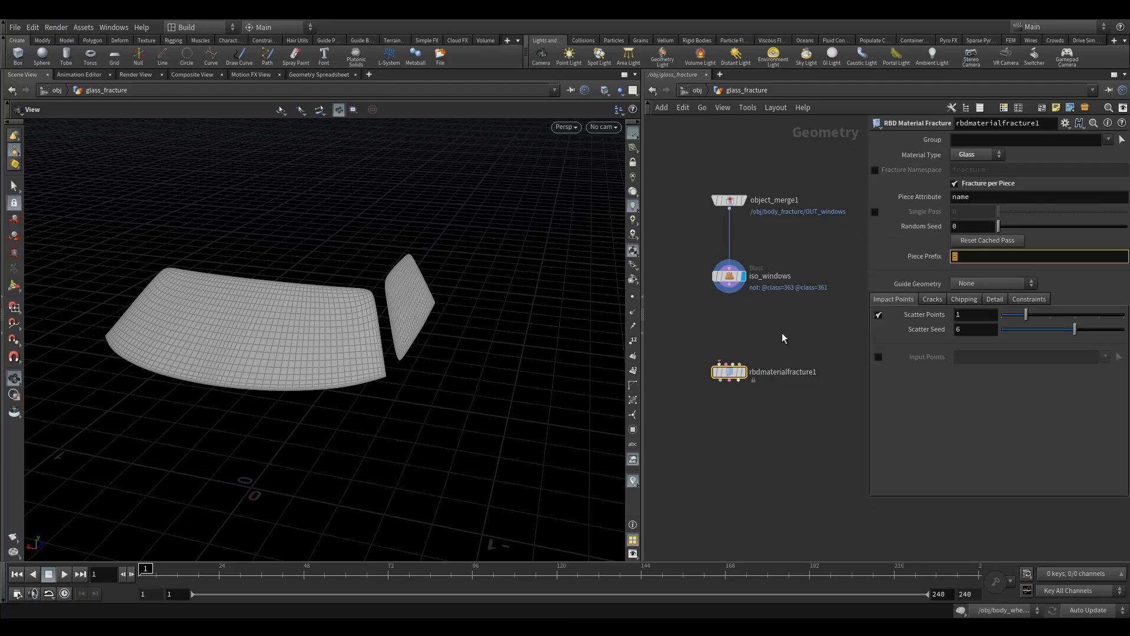
text(glass)
key(Return)
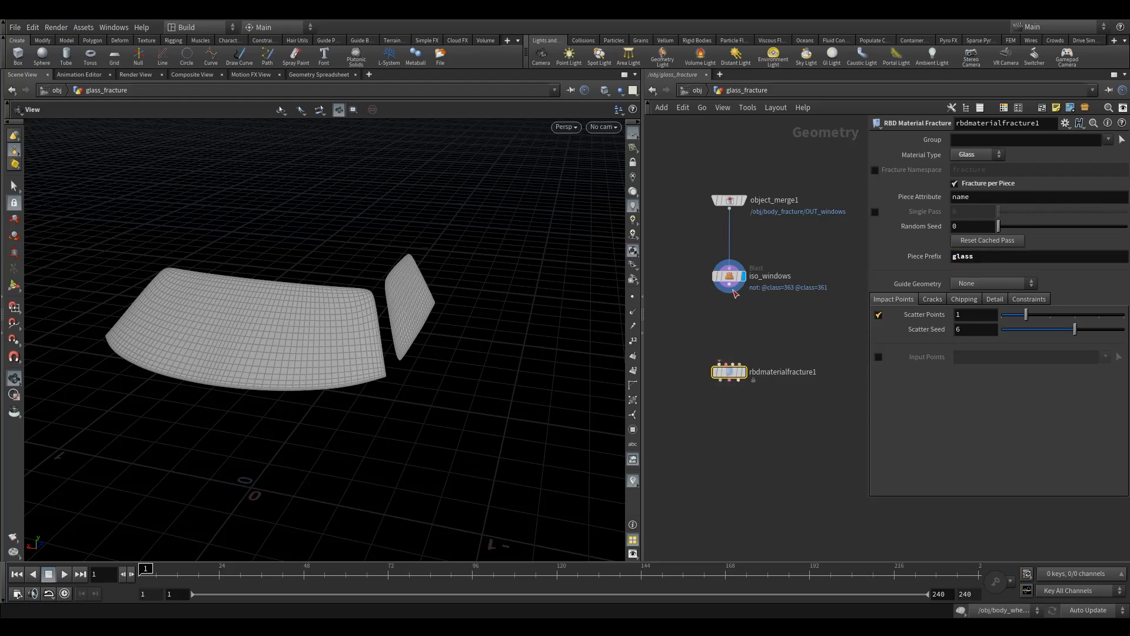
- Connect iso_windows to the first input of rbdmaterialfracture1 and display the fracture node's result
drag(658, 351, 821, 457)
click(932, 301)
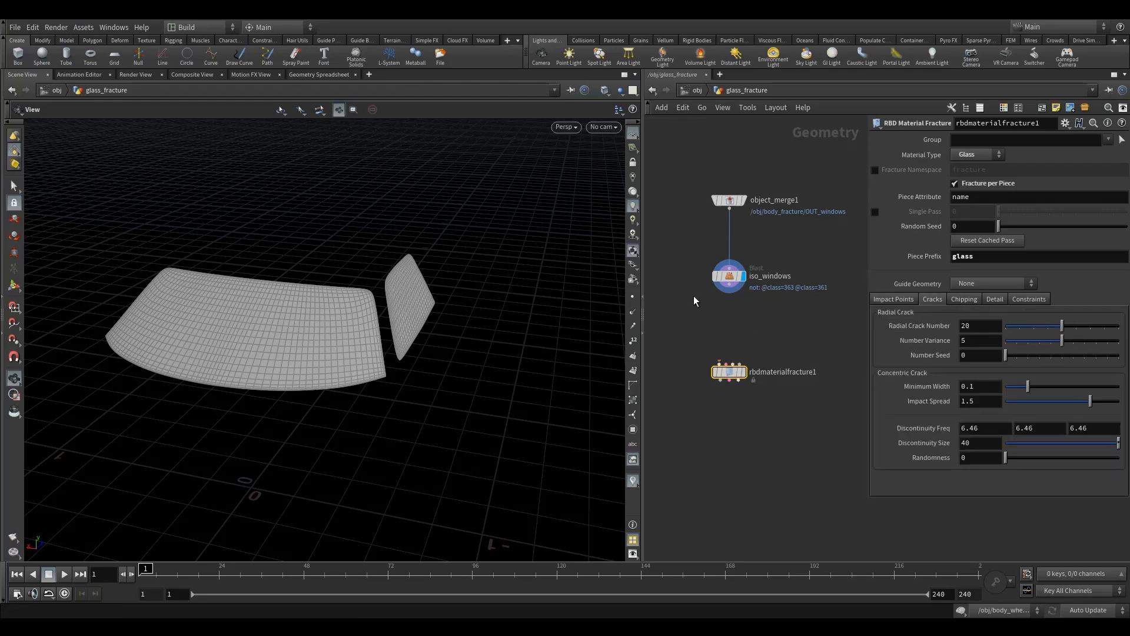
drag(731, 291, 730, 365)
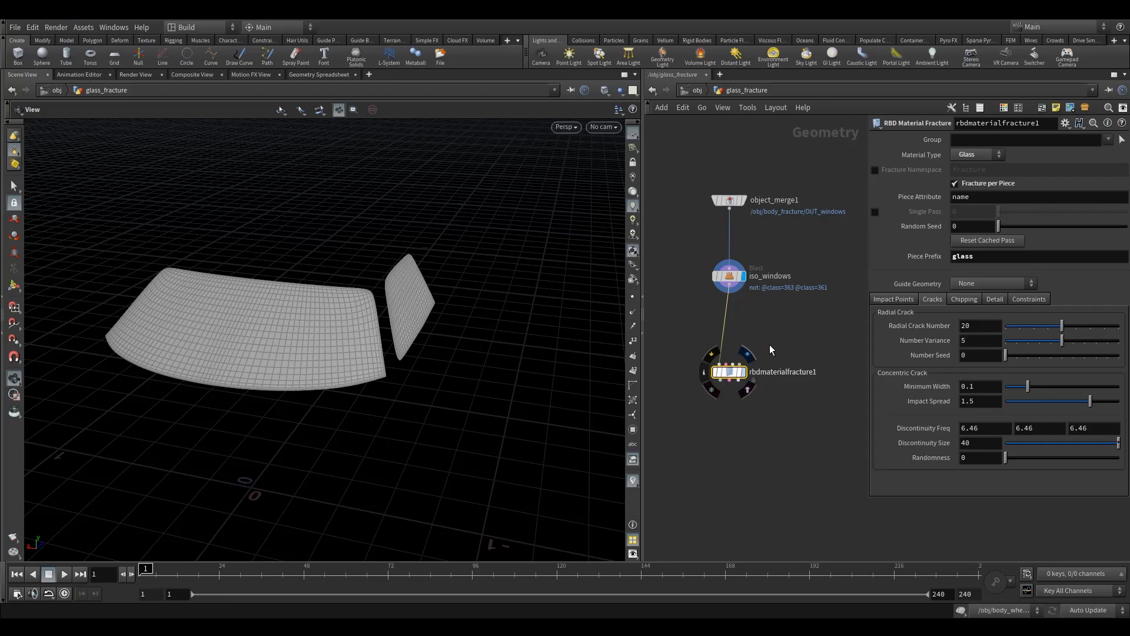
key(r)
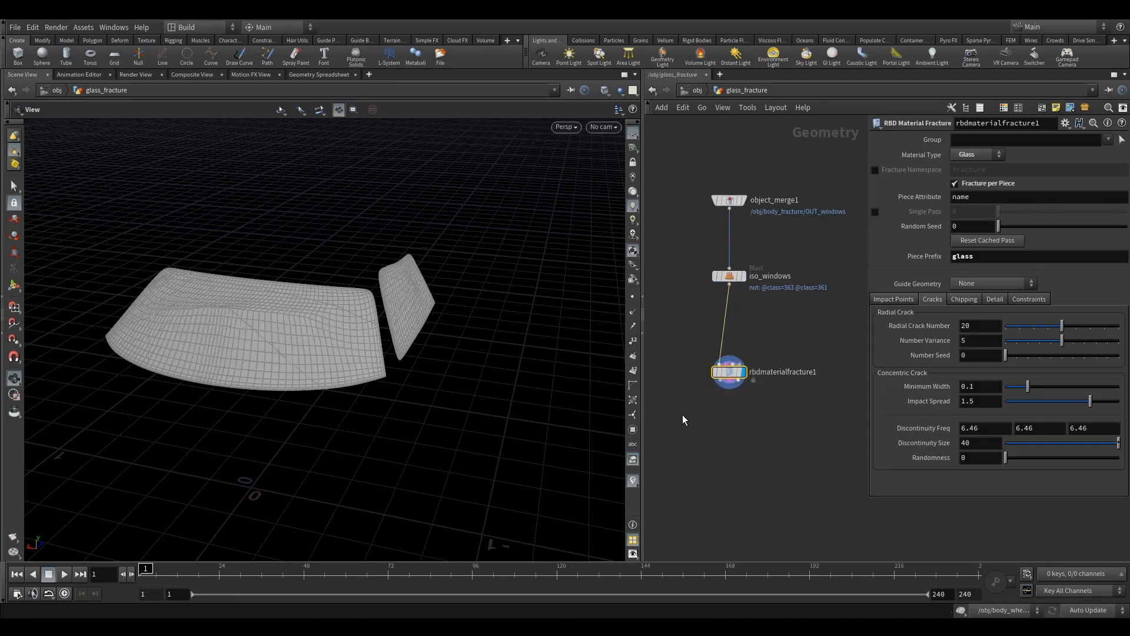
drag(328, 310, 646, 305)
- Disable edge noise in the fracture node's detail settings and check both windows from several angles
click(994, 299)
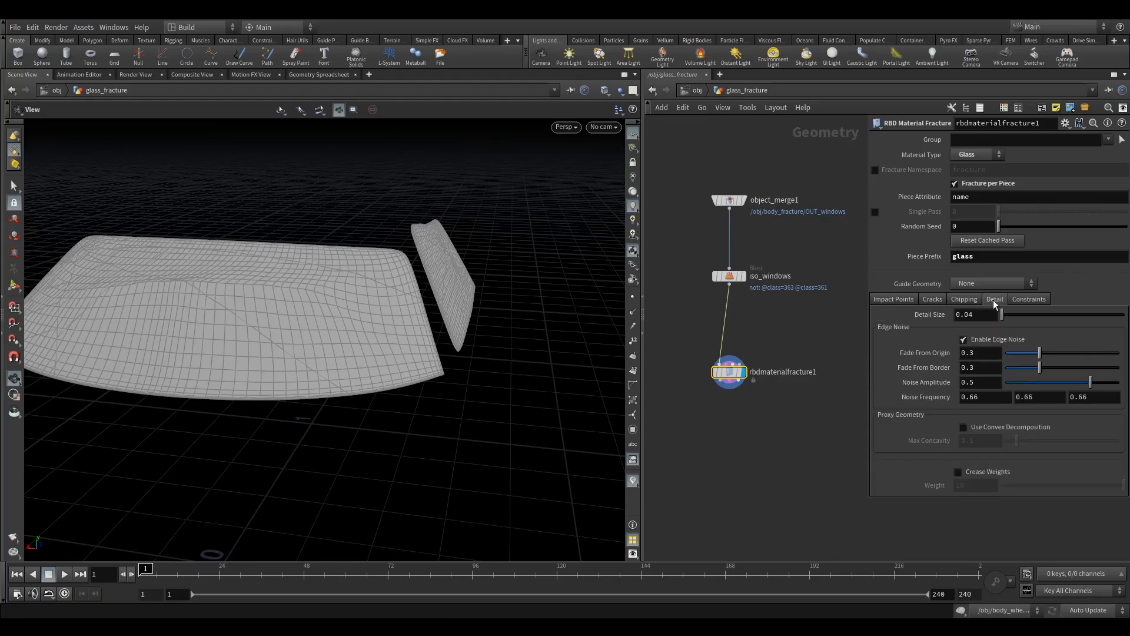
mouse_move(476, 326)
mouse_down()
mouse_move(391, 310)
mouse_move(479, 312)
mouse_move(475, 330)
mouse_up()
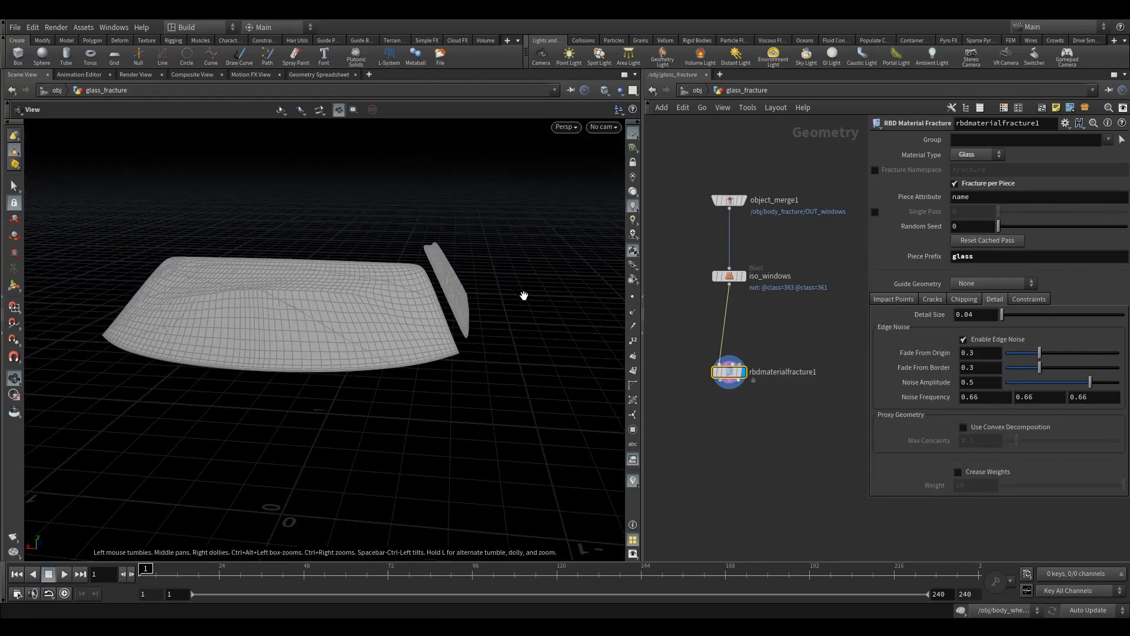
drag(494, 156, 454, 290)
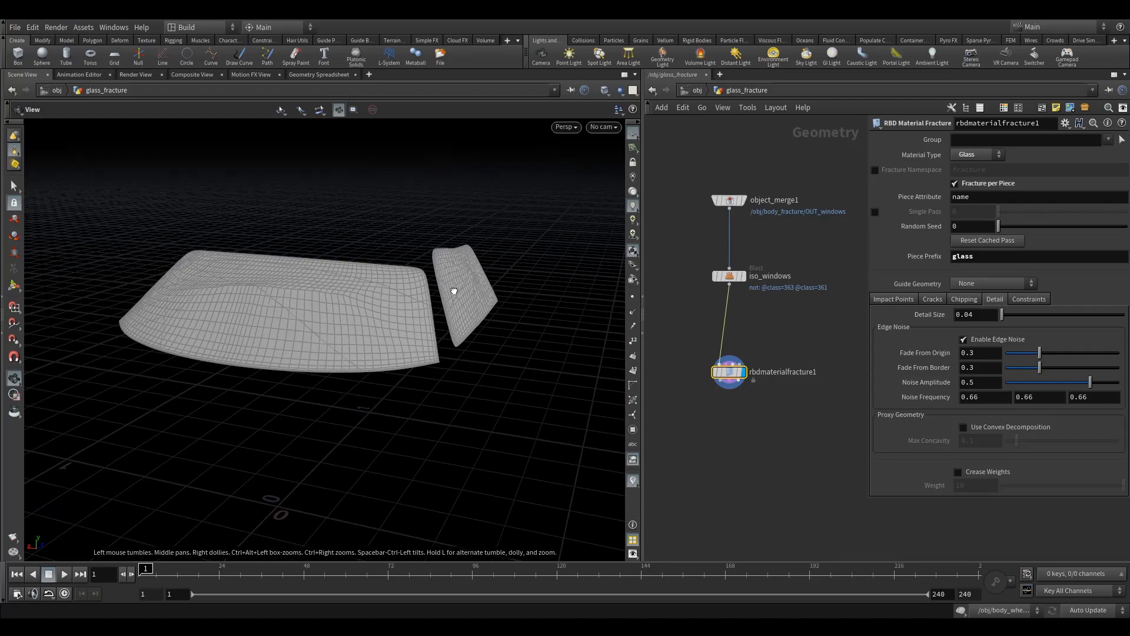
drag(380, 324, 217, 361)
drag(272, 320, 217, 334)
click(981, 339)
drag(297, 375, 265, 371)
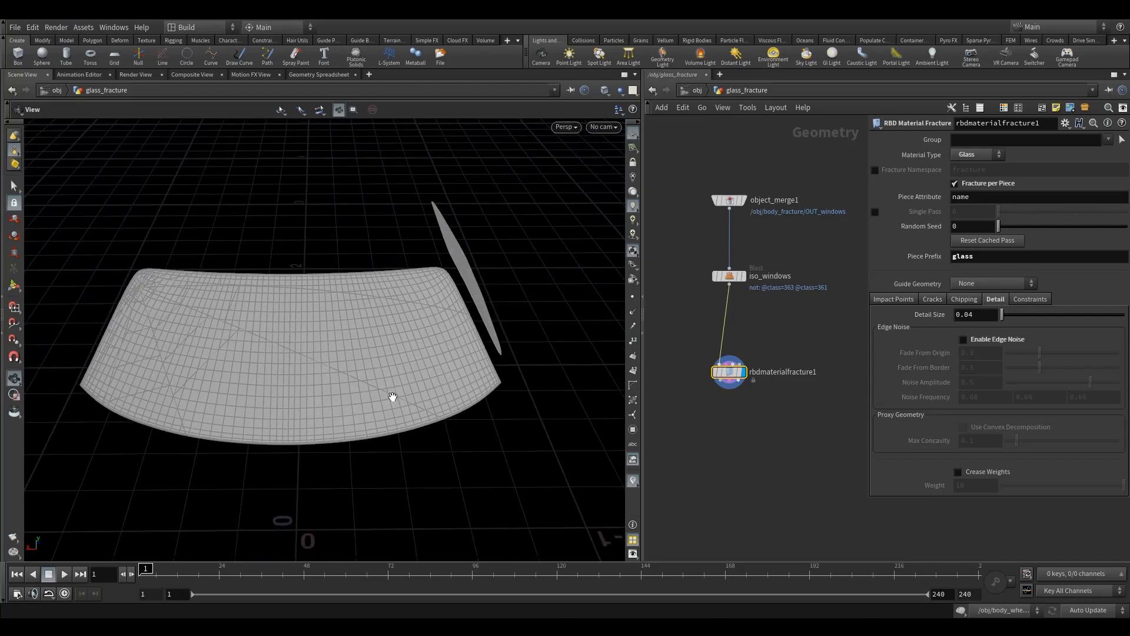
drag(368, 391, 281, 372)
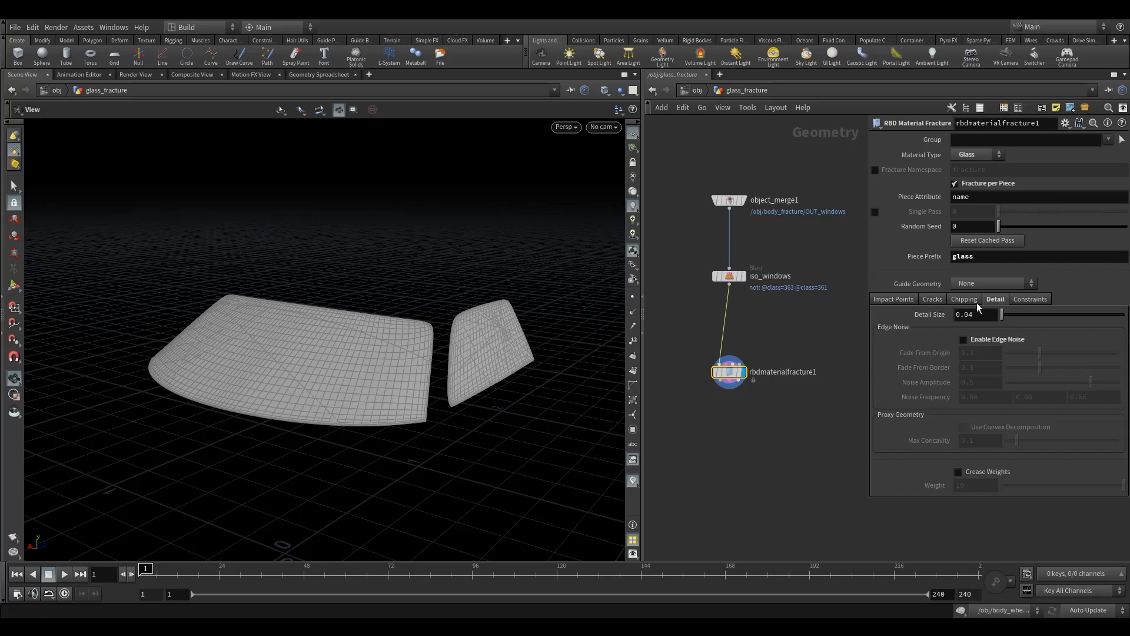
- Examine the crack and impact point settings alongside the fracture pattern on the windshield and side window
click(933, 299)
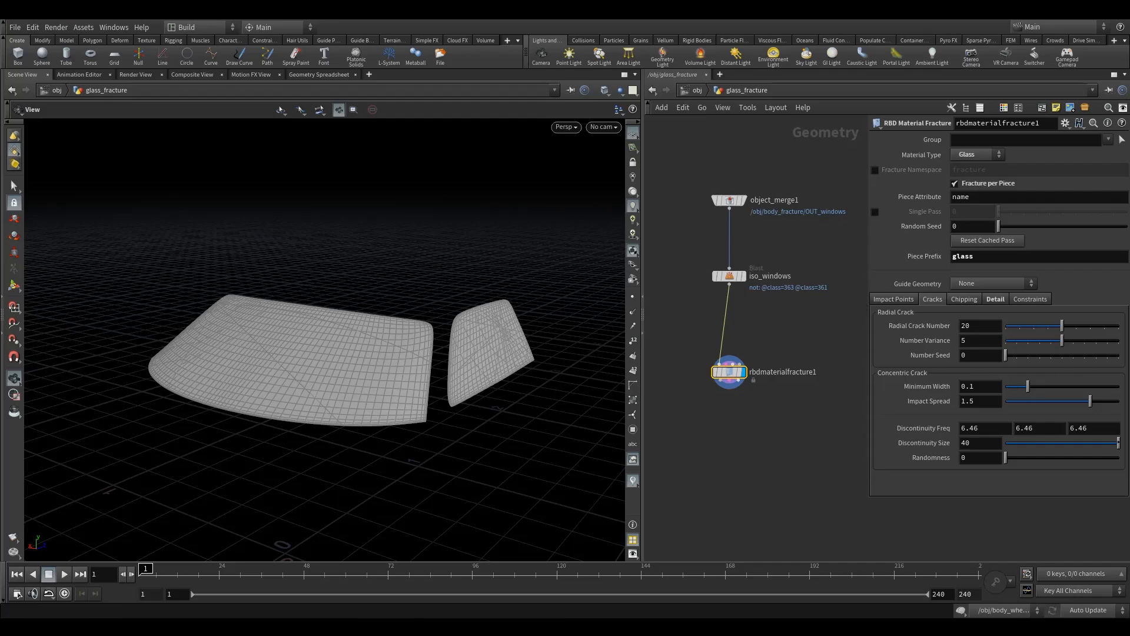
click(893, 299)
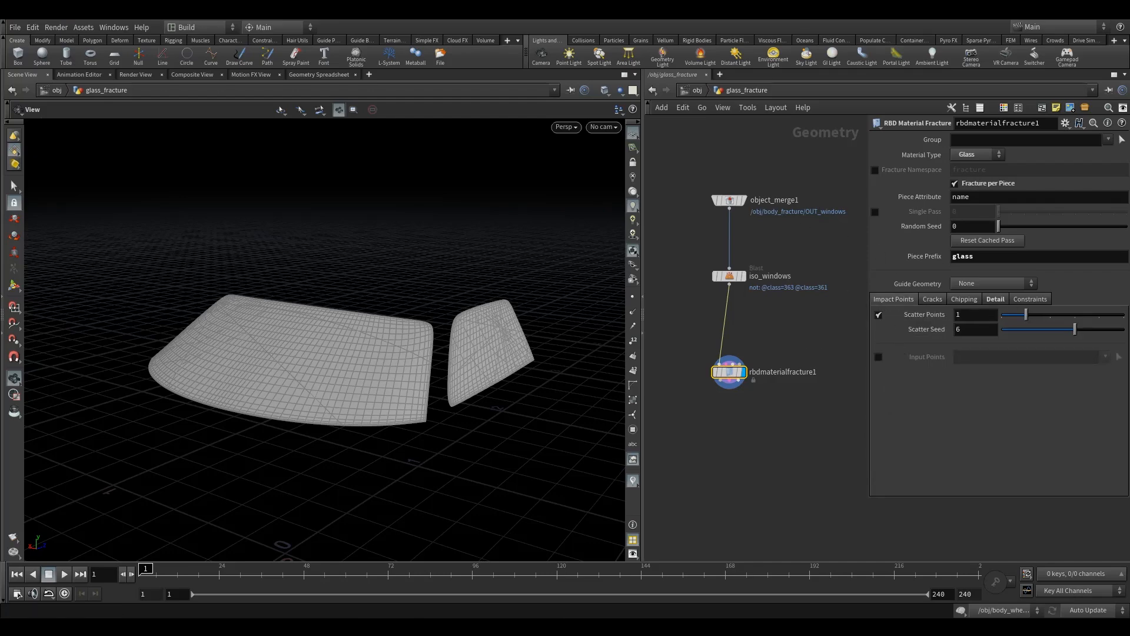
drag(727, 372, 726, 380)
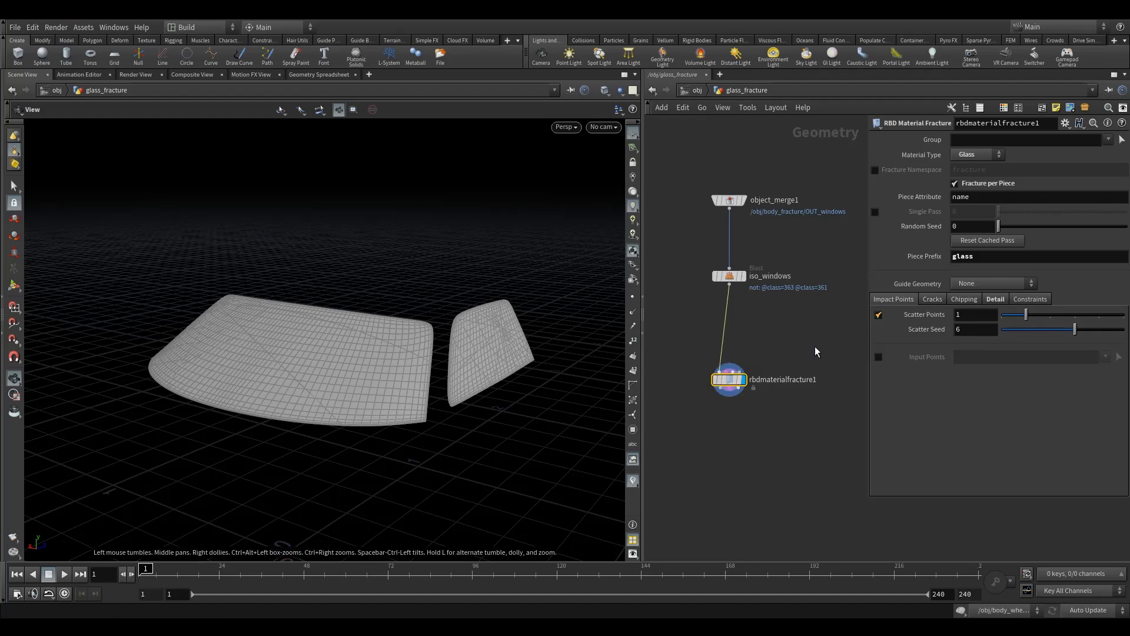
scroll(773, 354, up, 2)
key(Tab)
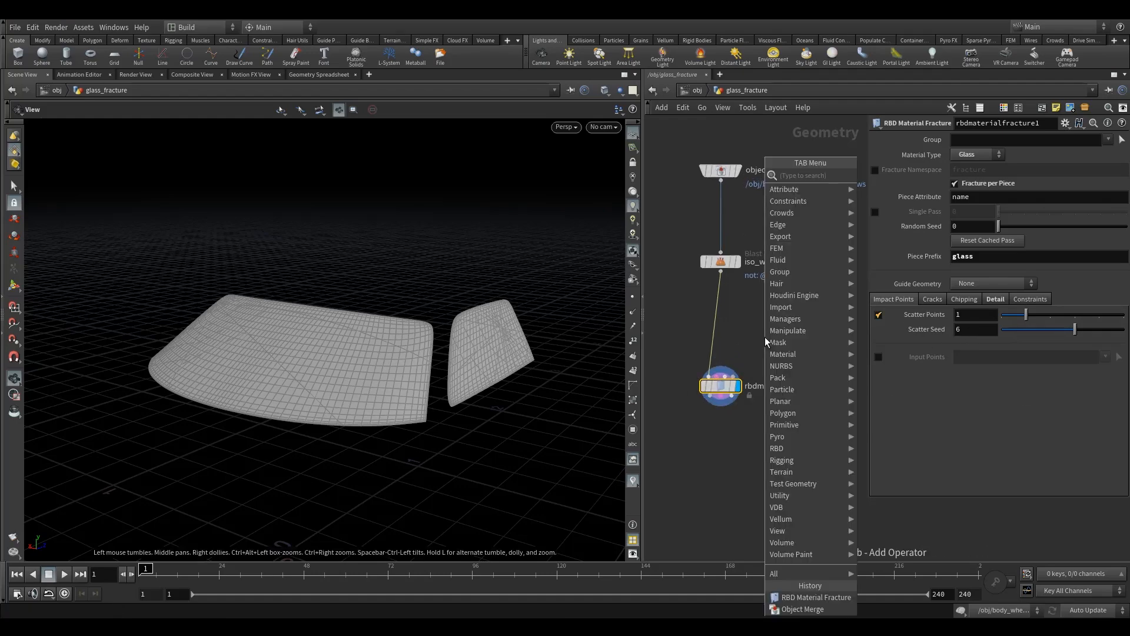
key(Escape)
drag(411, 371, 256, 353)
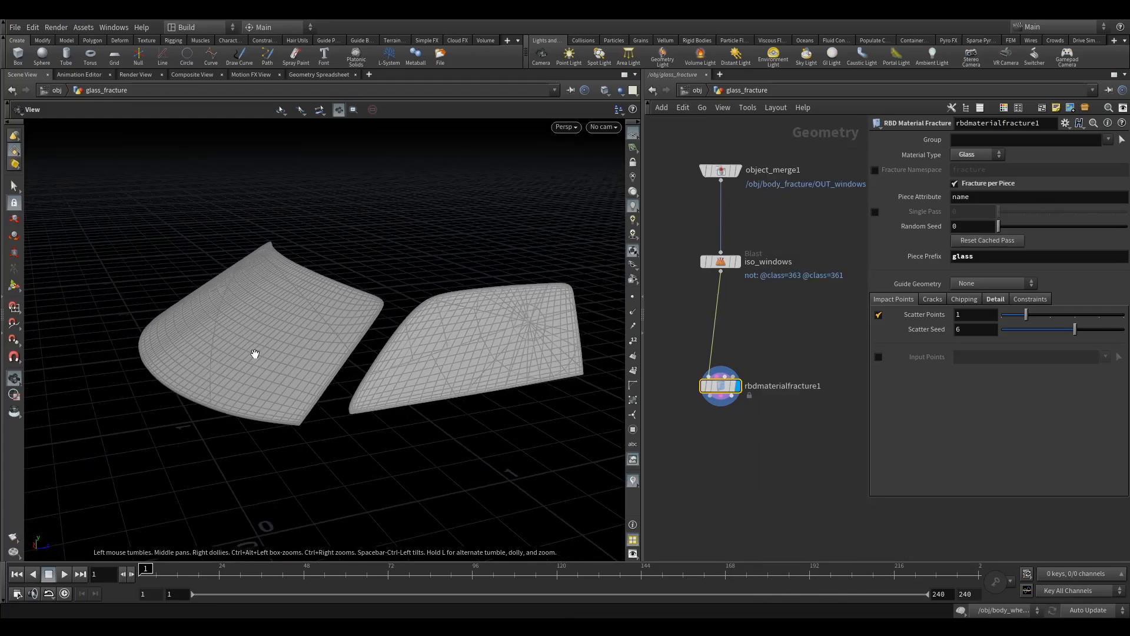
drag(305, 282, 298, 356)
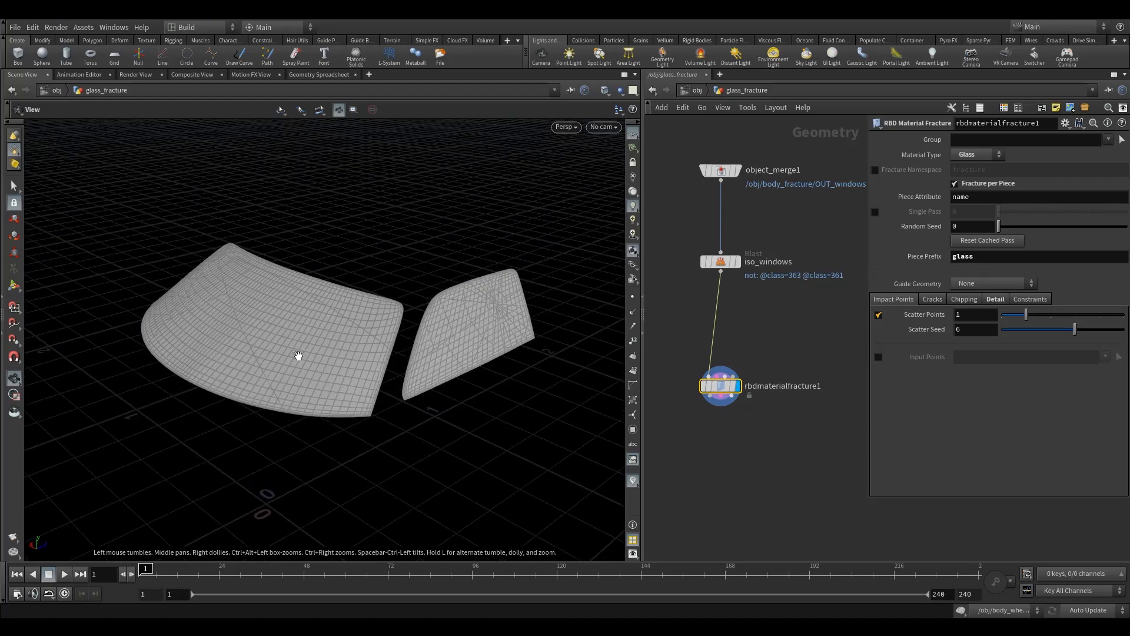
drag(449, 334, 443, 362)
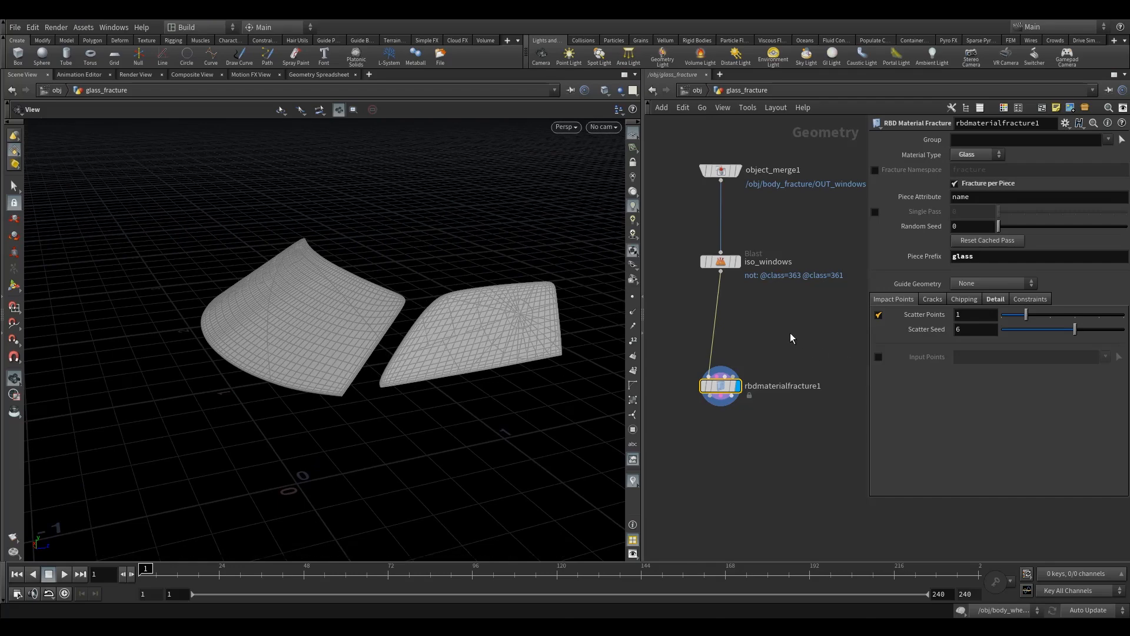
- Place an Add node between iso_windows and rbdmaterialfracture1, off to the side, and display it
key(Tab)
text(a)
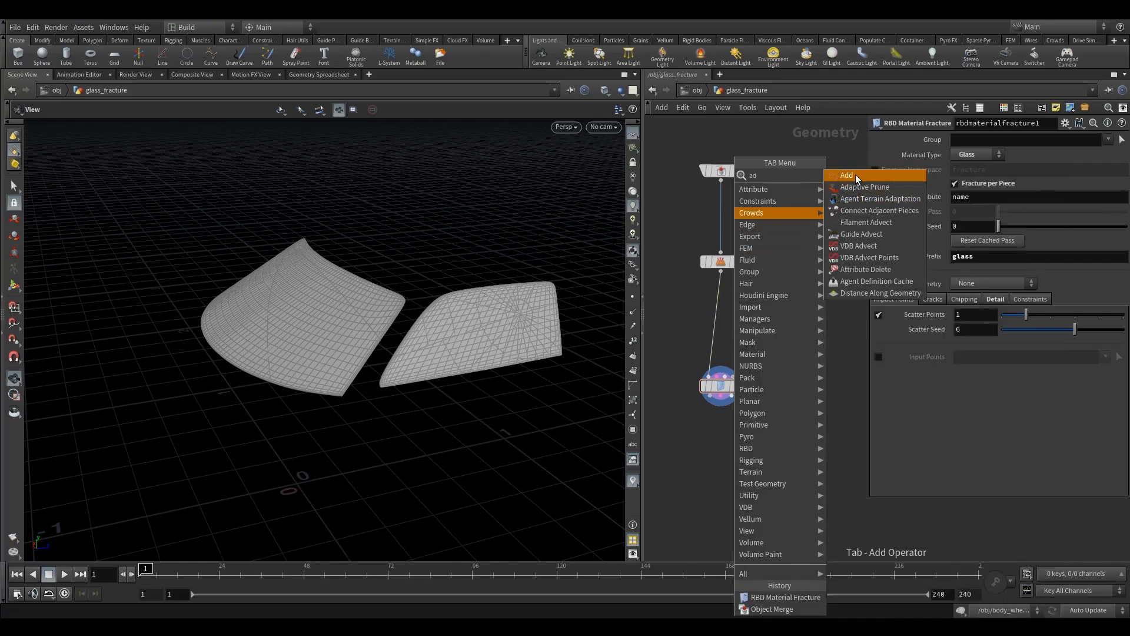
click(856, 174)
click(779, 320)
click(804, 298)
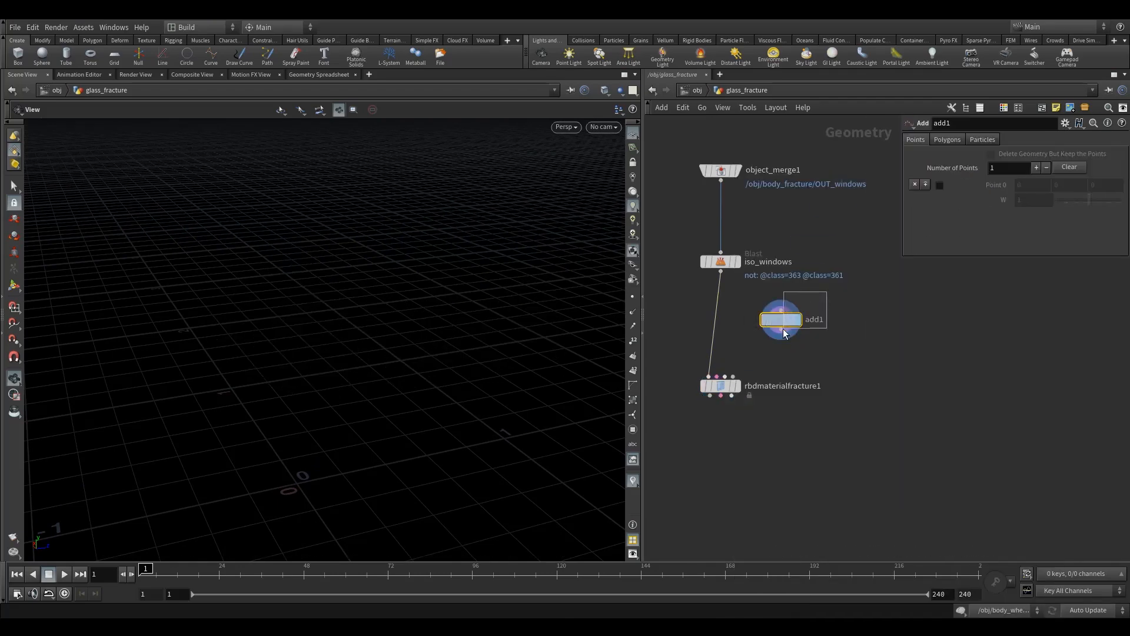
- Show iso_windows as a template wireframe while the Add node stays displayed
click(741, 405)
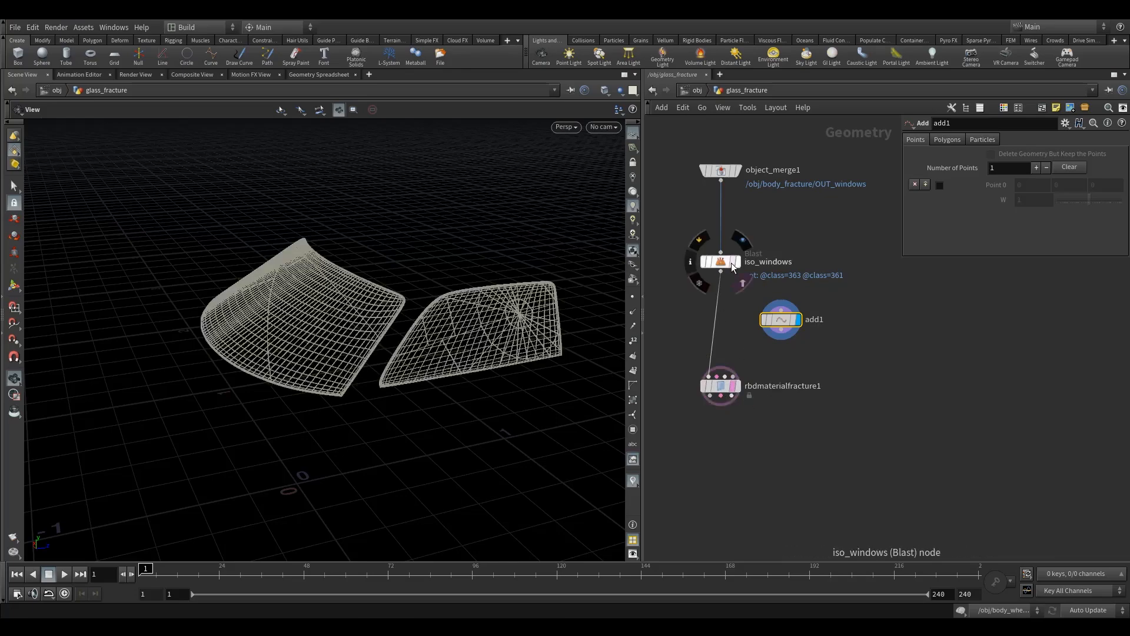
click(741, 283)
click(728, 264)
click(796, 324)
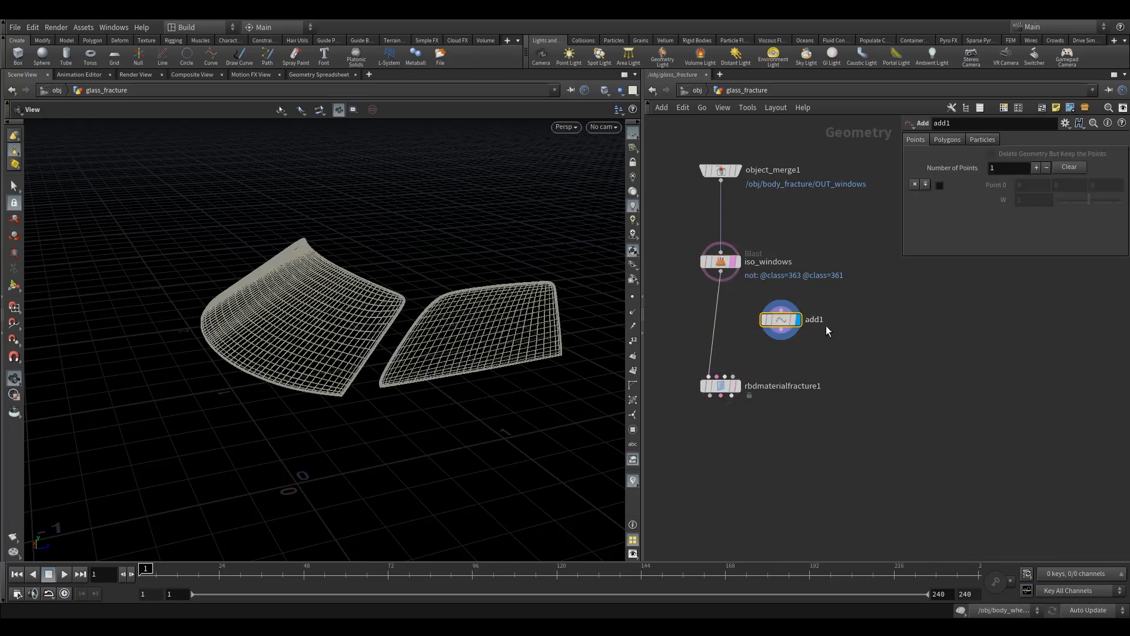
- Create two enabled points in the Add node and check the node's geometry information
click(926, 183)
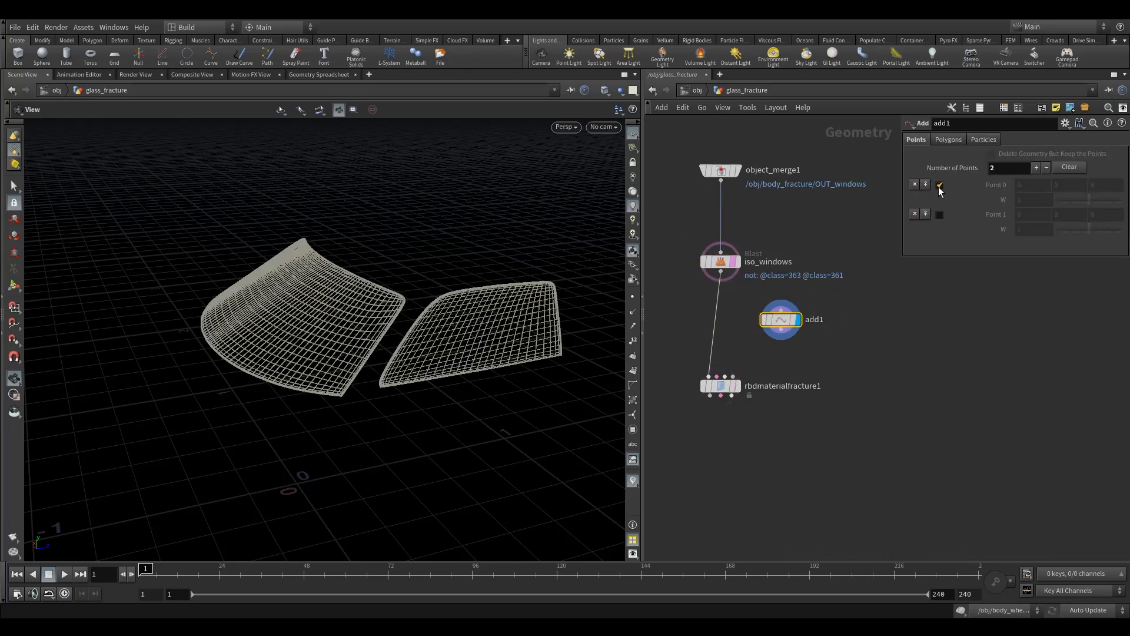
click(940, 184)
click(941, 215)
drag(480, 332, 465, 376)
mouse_move(788, 319)
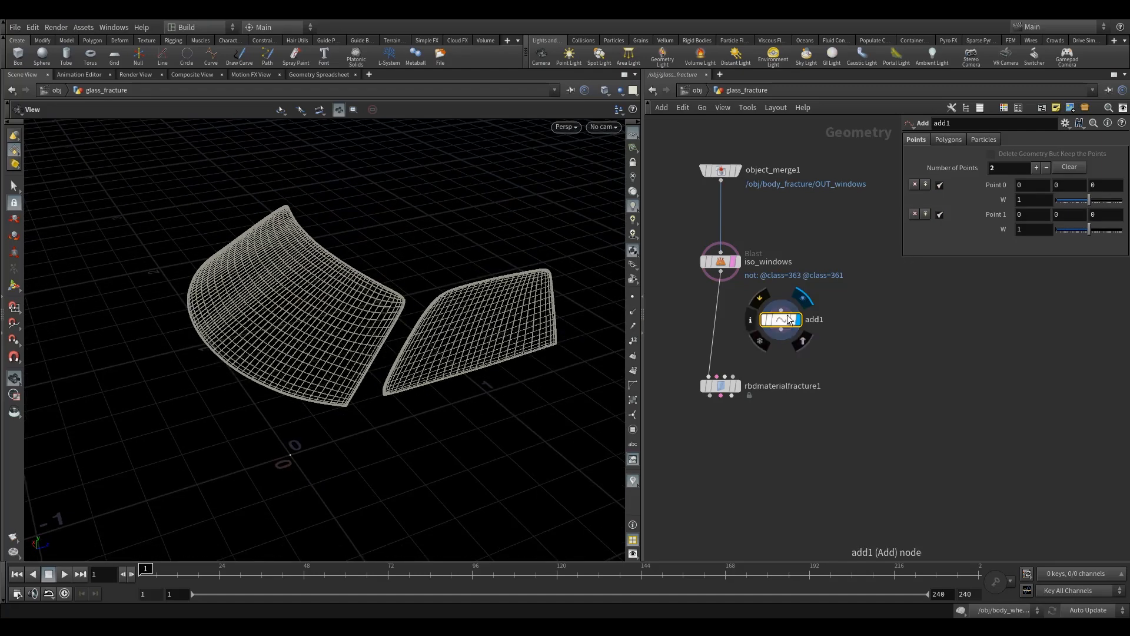
click(751, 323)
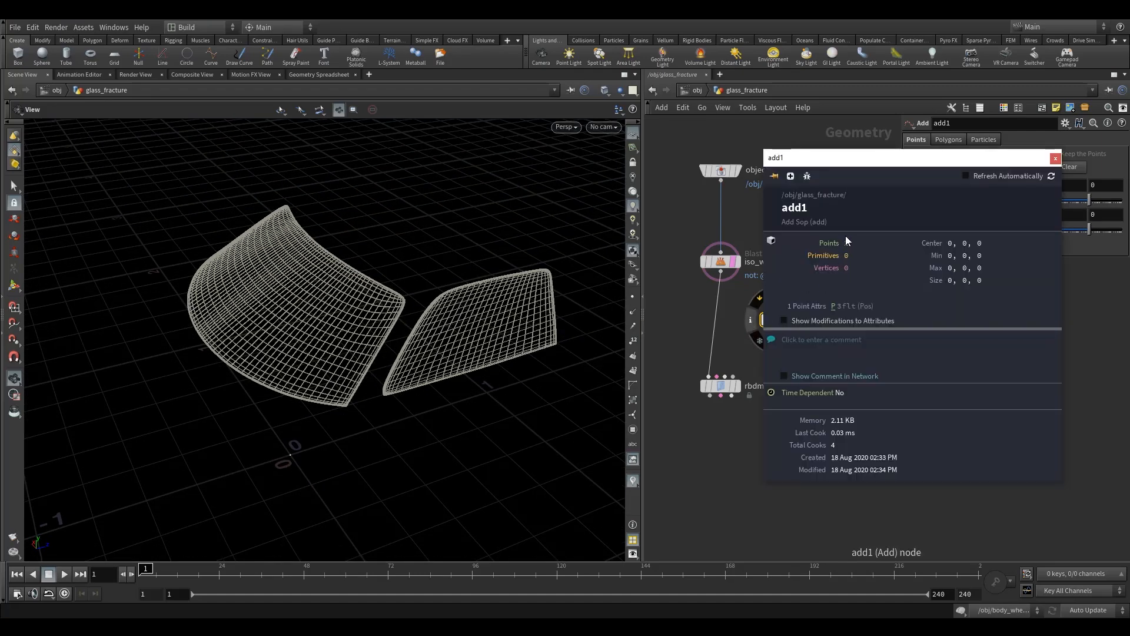
click(1055, 158)
- Position the points with viewport handles, raising point 0 to about Y 0.49 and moving point 1 to about X -0.47, Y 0.51
key(Return)
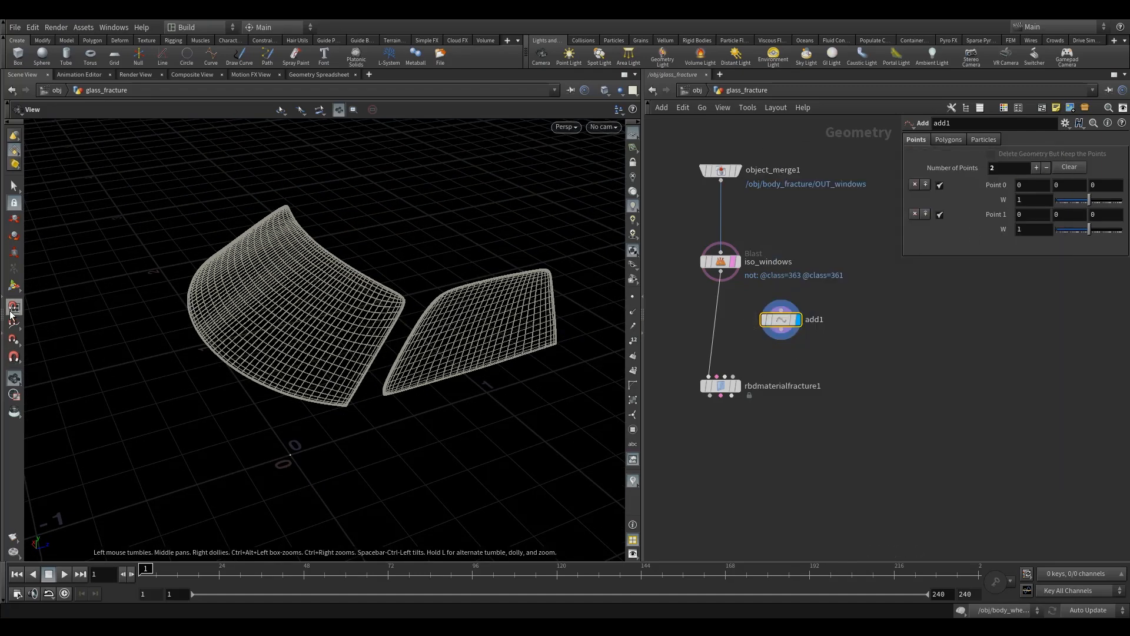
drag(290, 412, 293, 369)
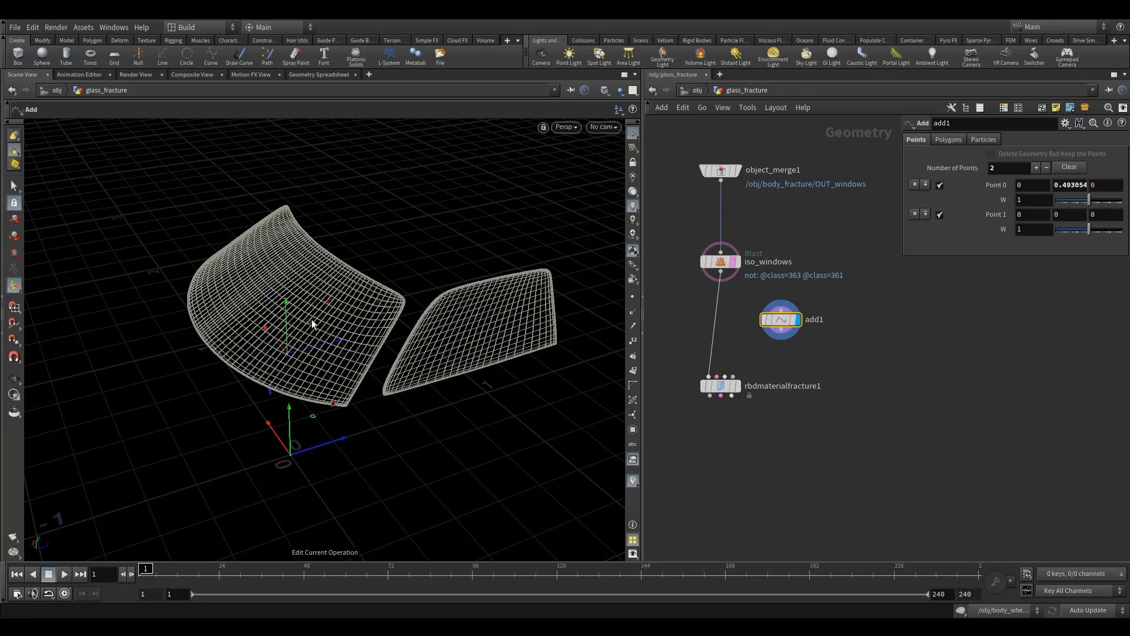
key(Escape)
drag(368, 385, 306, 380)
drag(286, 524, 387, 416)
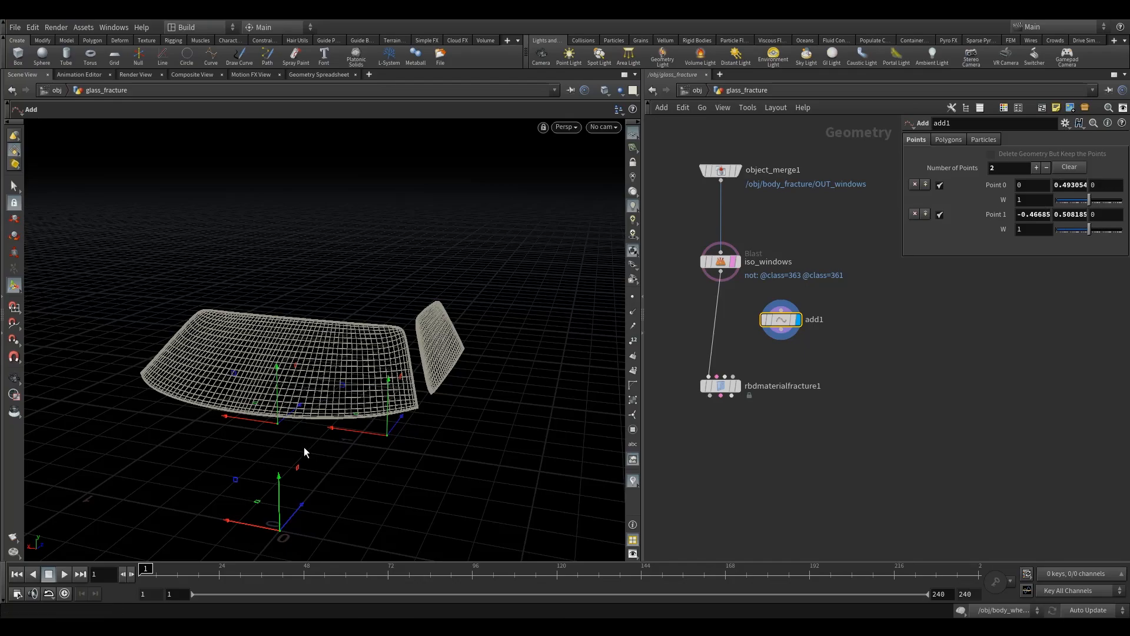
- Raise point 0 to about Y 0.65 under the windshield and move point 1 to about Y 0.72, Z 0.26 near the side window
drag(277, 391, 278, 355)
alt+drag(279, 356, 256, 425)
drag(430, 384, 482, 391)
alt+drag(483, 391, 470, 371)
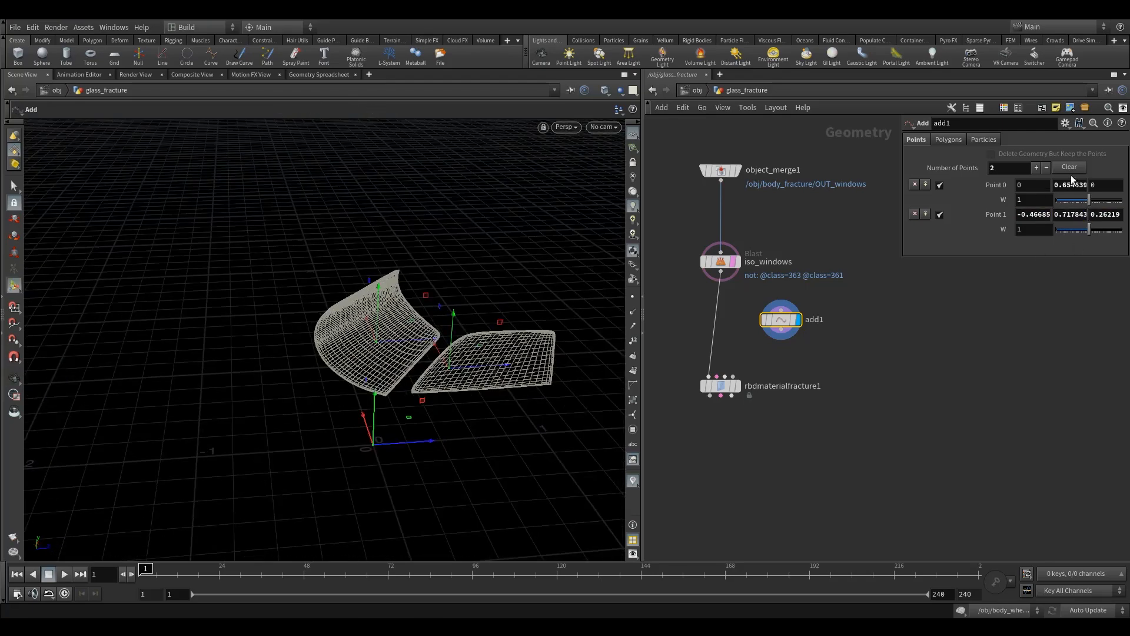
- Set point 0 of the Add node to X -0.5, Y .8, keeping Z at 0
double_click(1028, 183)
text(-0.5)
key(Tab)
text(.)
key(Tab)
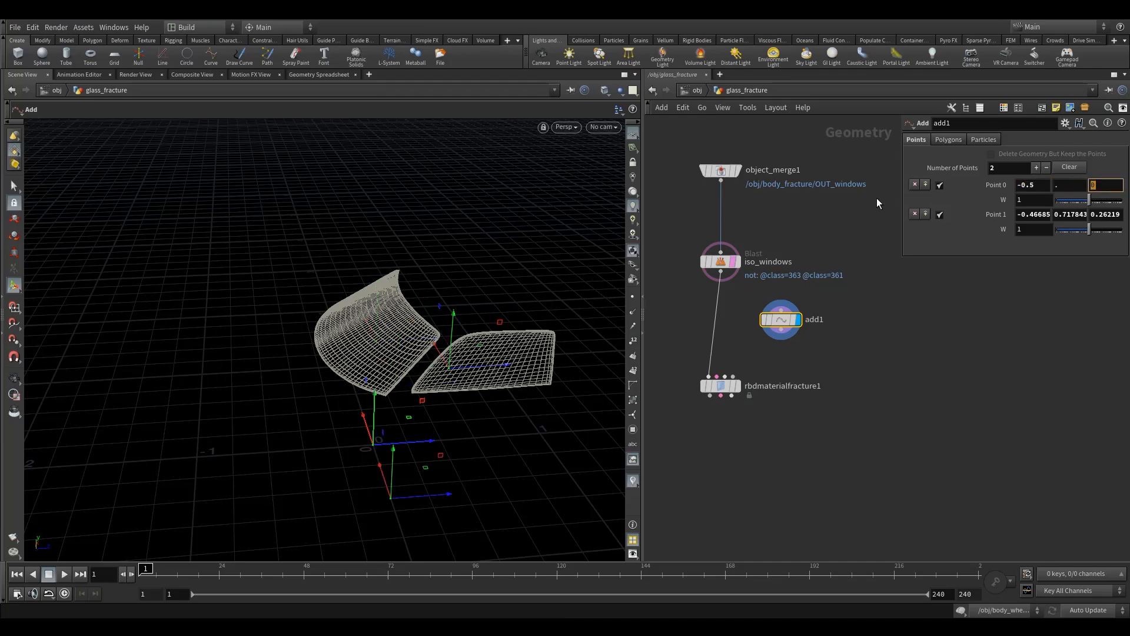
key(shift+Tab)
key(Tab)
key(Tab)
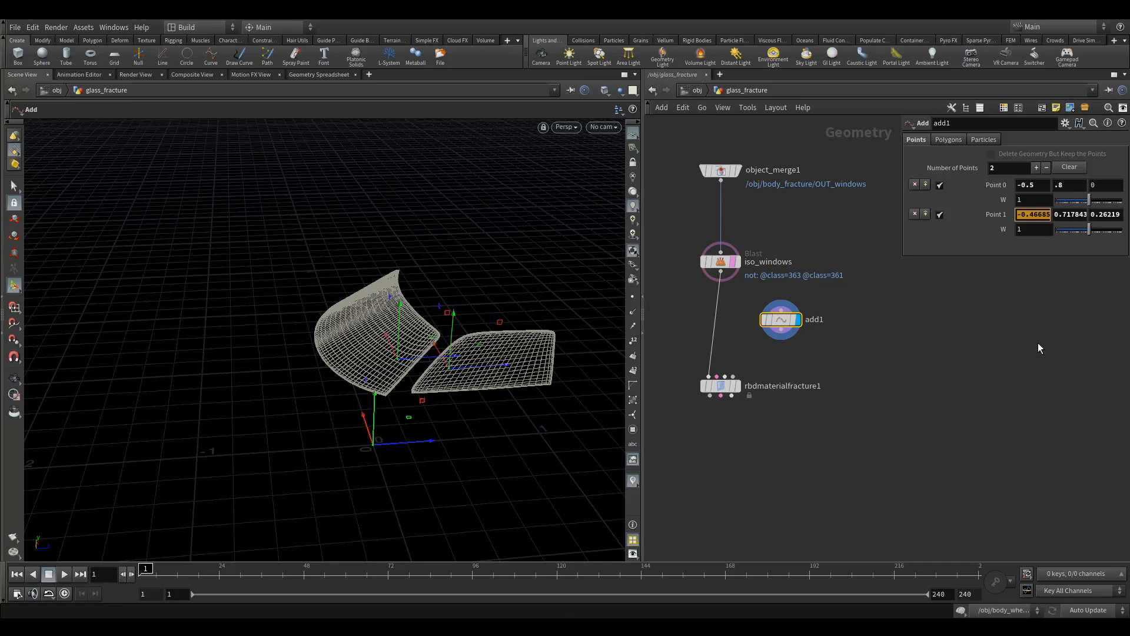
- Set point 1 of the Add node to X .5, Y .8, Z .3 and check its placement against the windows
text(.5)
key(Tab)
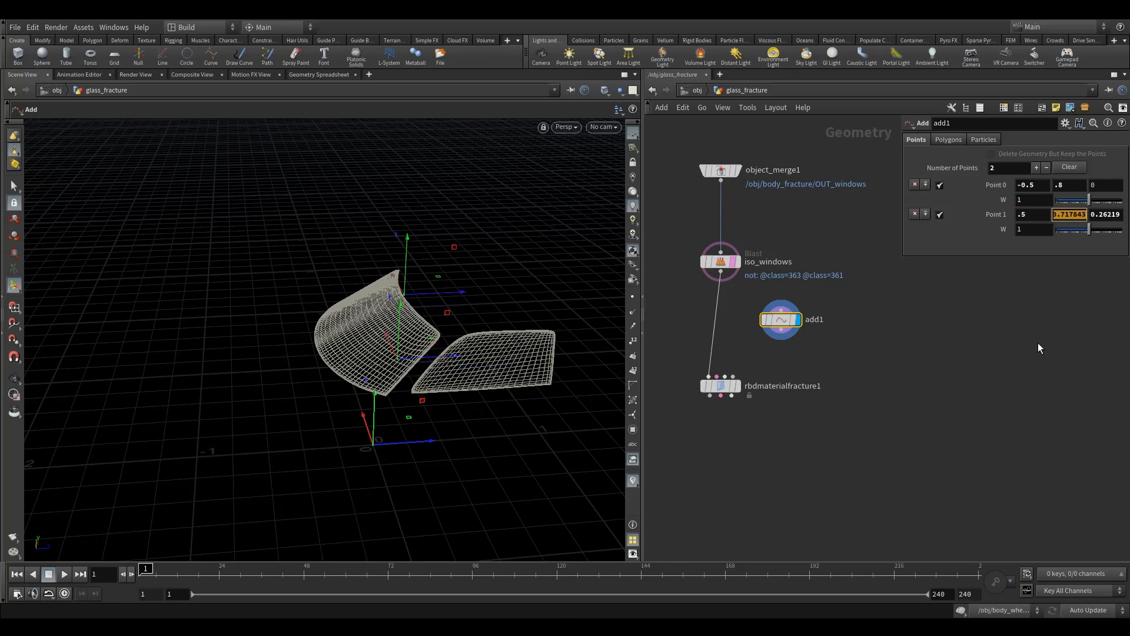
text(.8)
key(Tab)
text(.9)
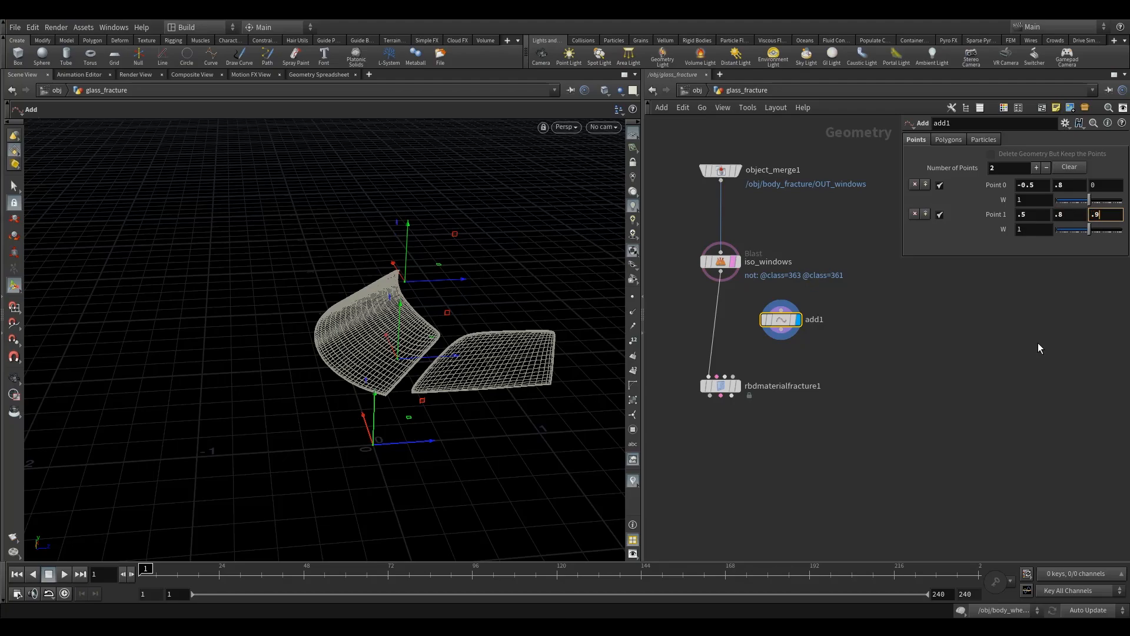
key(BackSpace)
text(3)
key(Return)
key(Escape)
mouse_move(455, 357)
mouse_down()
mouse_move(459, 376)
mouse_move(560, 346)
mouse_move(492, 358)
mouse_move(477, 341)
mouse_move(442, 361)
mouse_up()
key(Escape)
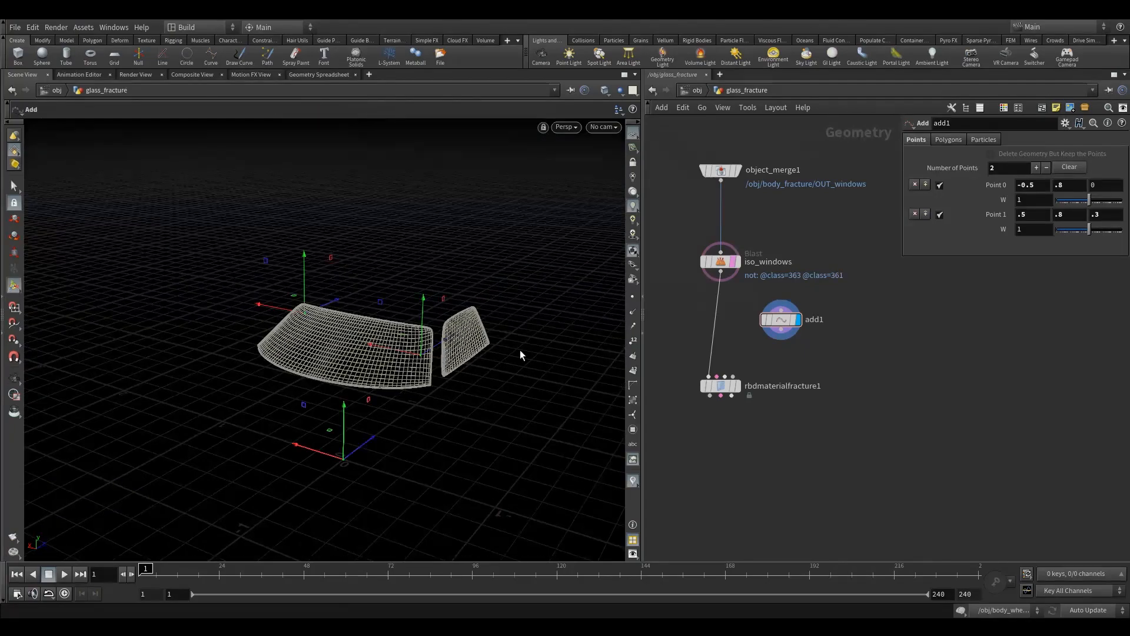
- Change point 1's X coordinate to -.5 and check that both points sit near the windows
click(1018, 215)
text(-)
key(Escape)
mouse_move(353, 353)
mouse_down()
mouse_move(416, 331)
mouse_move(346, 401)
mouse_move(429, 323)
mouse_move(374, 295)
mouse_move(337, 346)
mouse_up()
key(Escape)
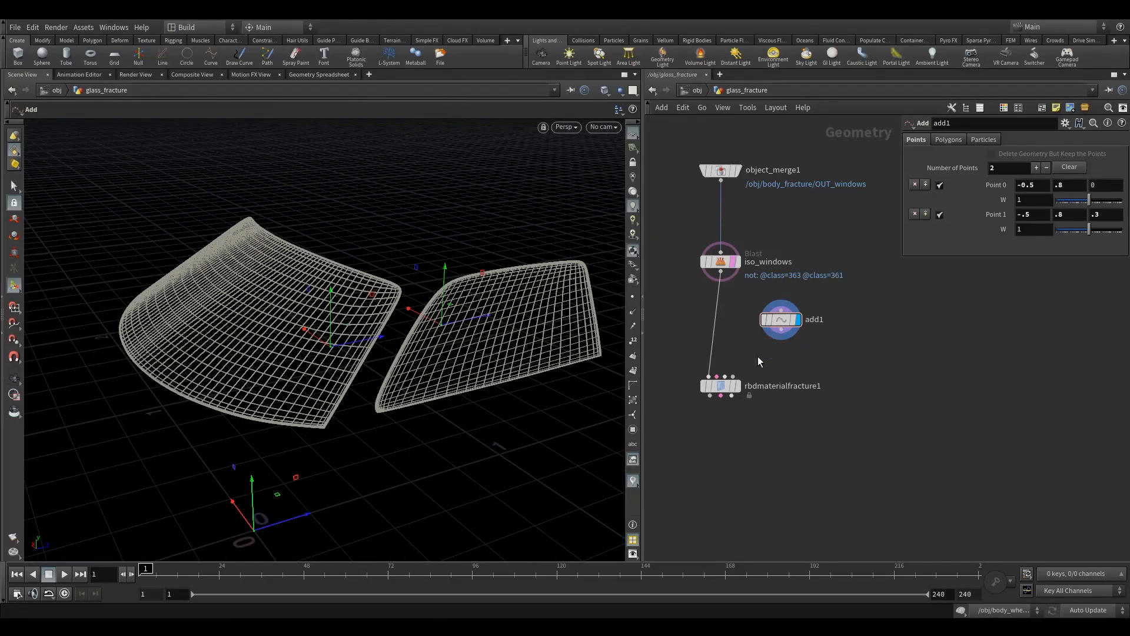
- Connect add1 to the fourth input of rbdmaterialfracture1, then display the fracture node and inspect the cracks on both windows
click(735, 377)
click(781, 339)
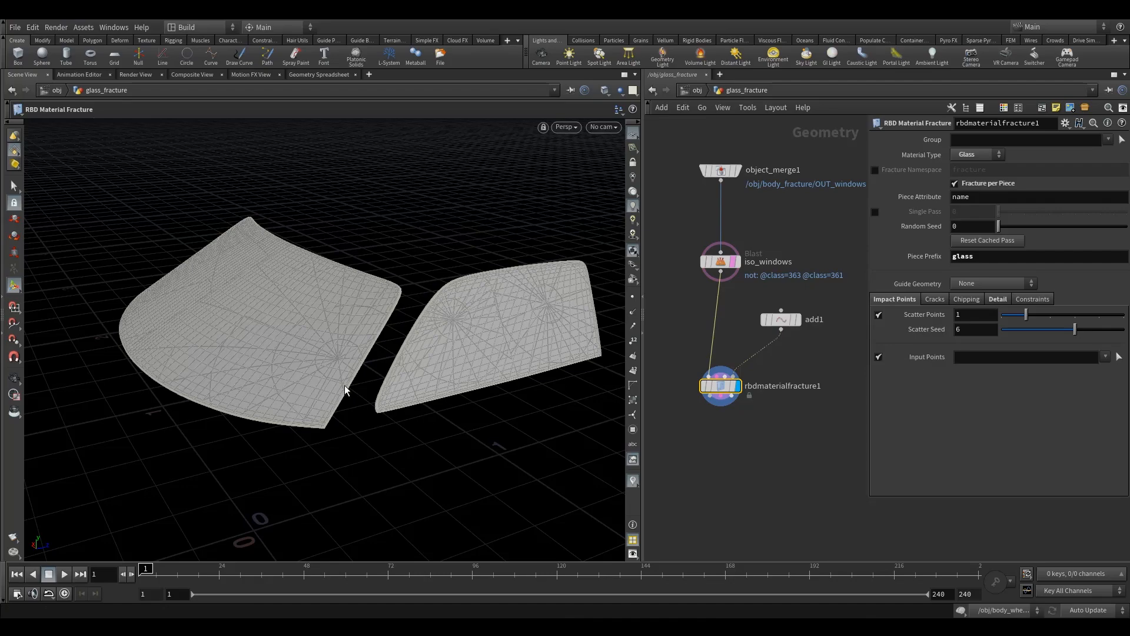
alt+drag(366, 333, 324, 375)
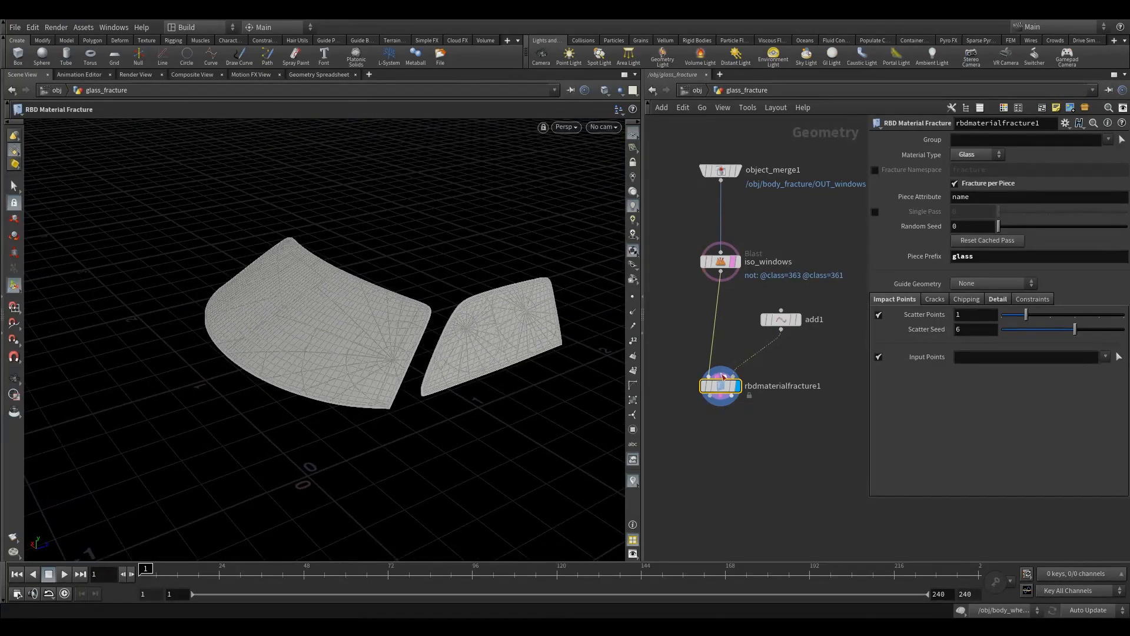
alt+drag(306, 300, 507, 278)
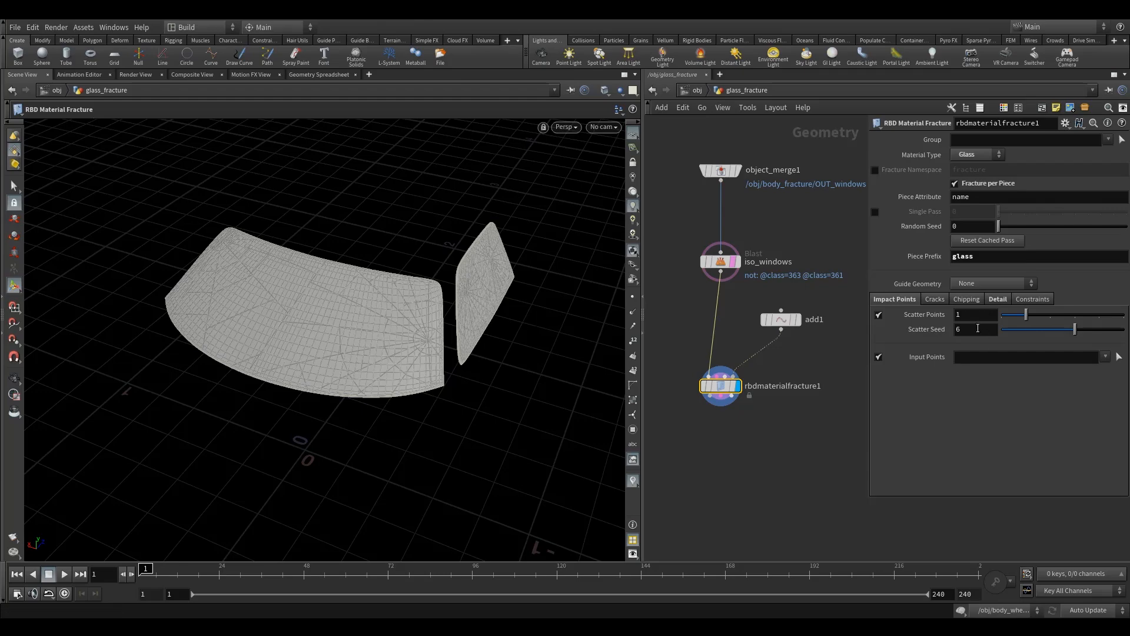
- Set the Scatter Seed of rbdmaterialfracture1's impact points to 2 and inspect the new crack pattern
drag(979, 332, 814, 384)
text(2)
key(Return)
key(Escape)
drag(482, 348, 438, 349)
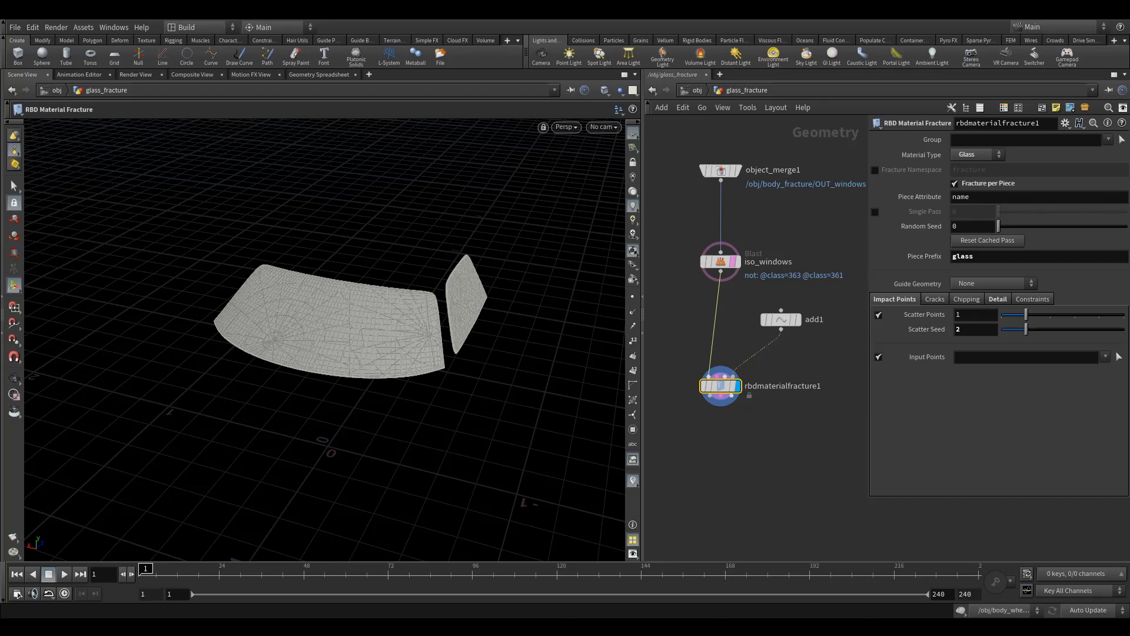
- Show the constraint settings of rbdmaterialfracture1 and turn off the template display of iso_windows to inspect the fractured windshield
click(1028, 301)
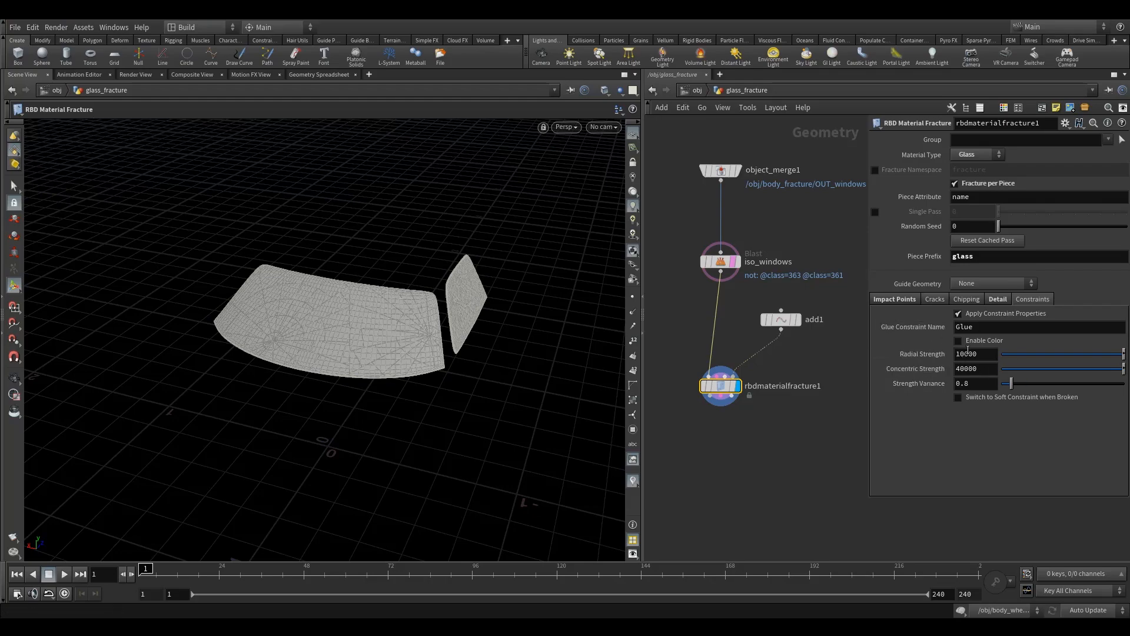
drag(559, 330, 454, 339)
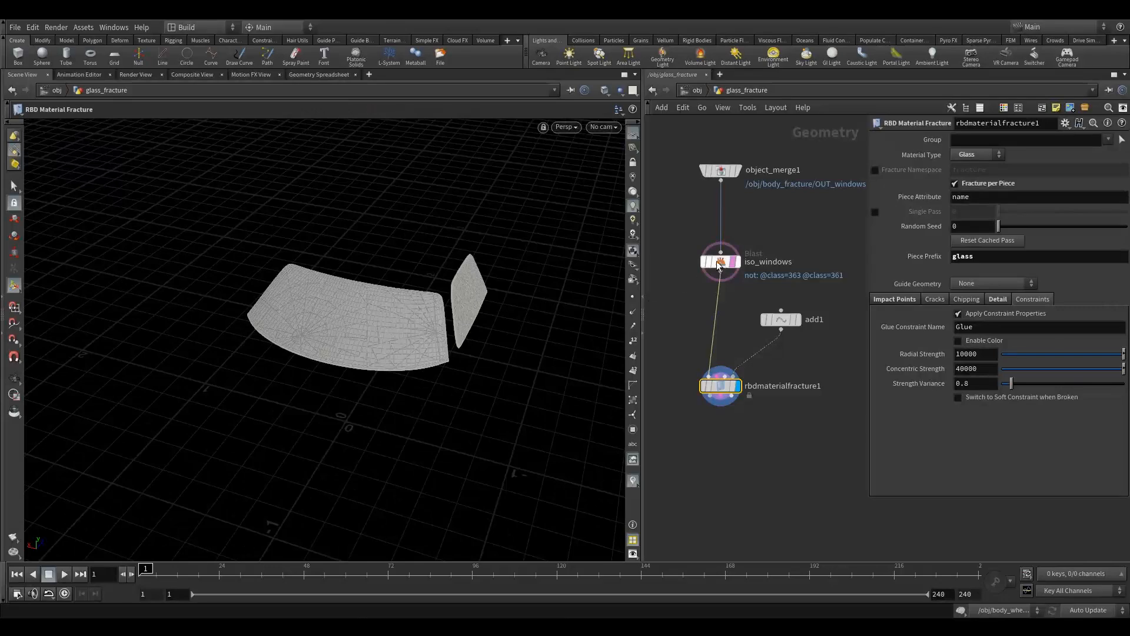
scroll(365, 323, up, 5)
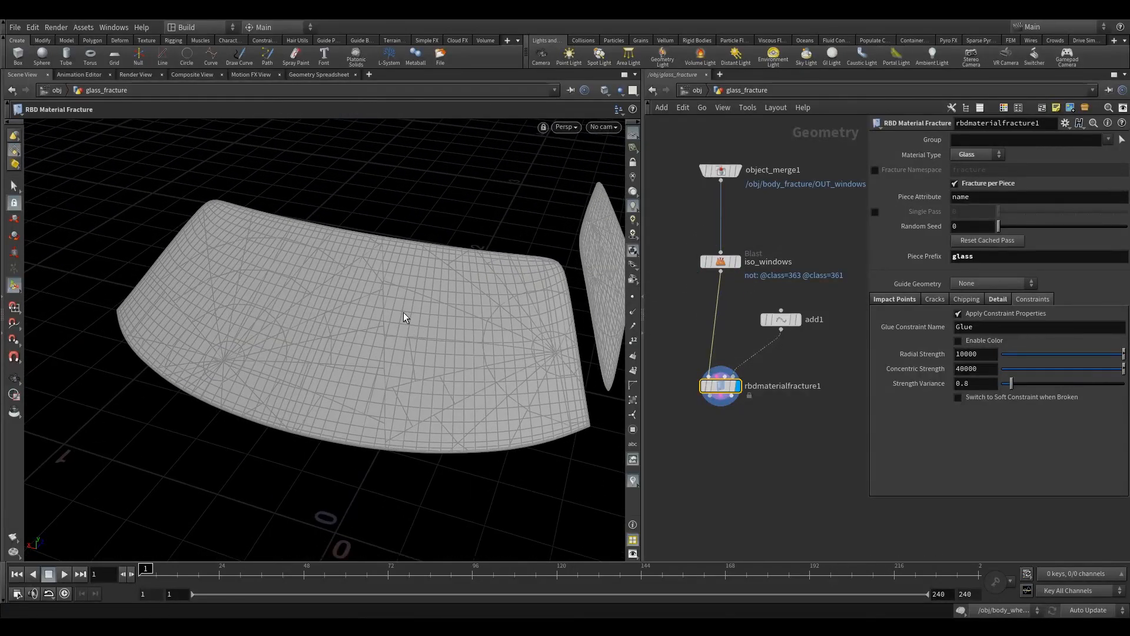